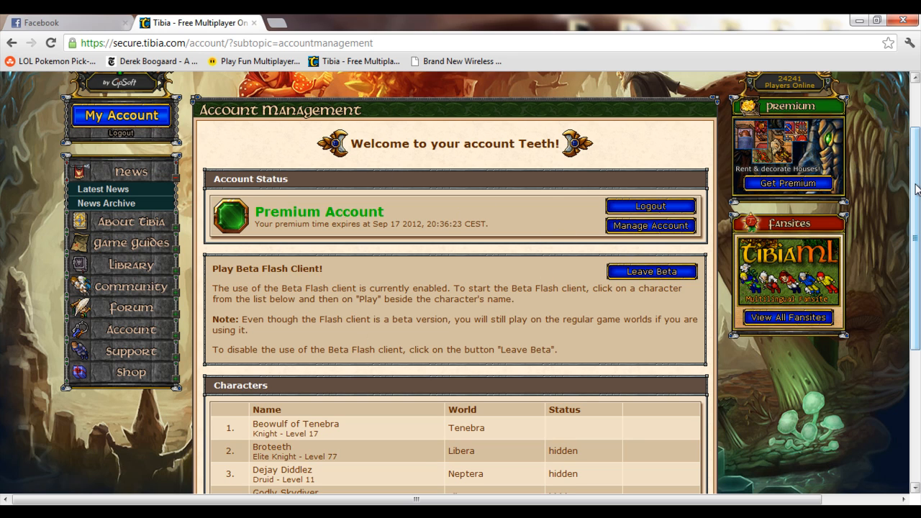
mouse_move(915, 216)
left_mouse_down()
mouse_move(915, 244)
mouse_move(915, 108)
left_mouse_up()
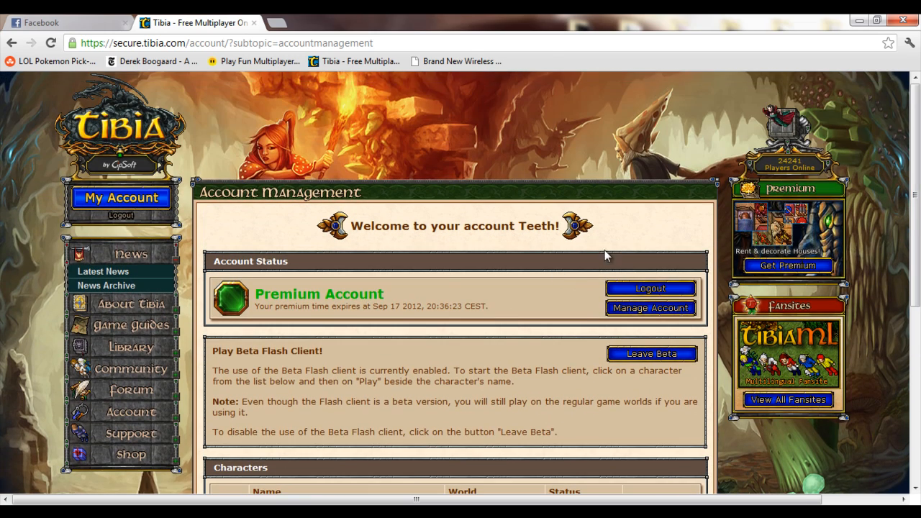
scroll(453, 430, "down", 2)
scroll(315, 208, "up", 1)
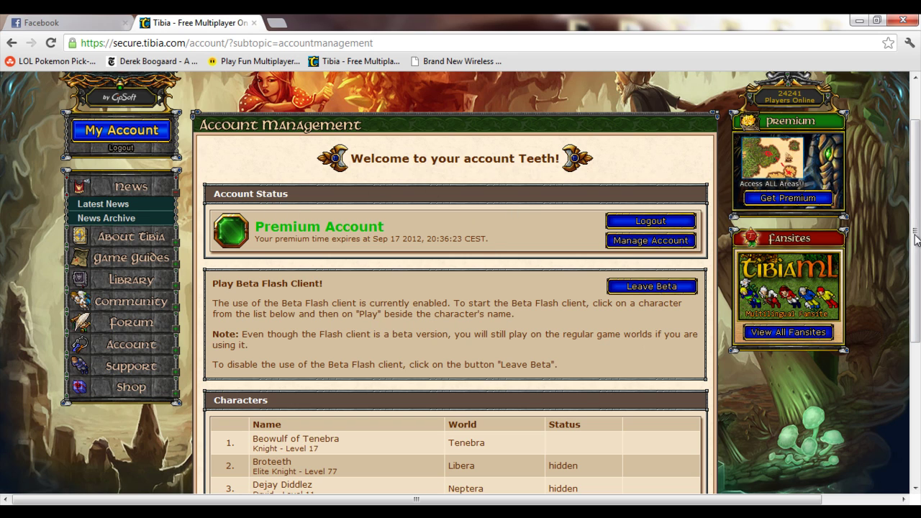
left_click_drag(913, 210, 912, 215)
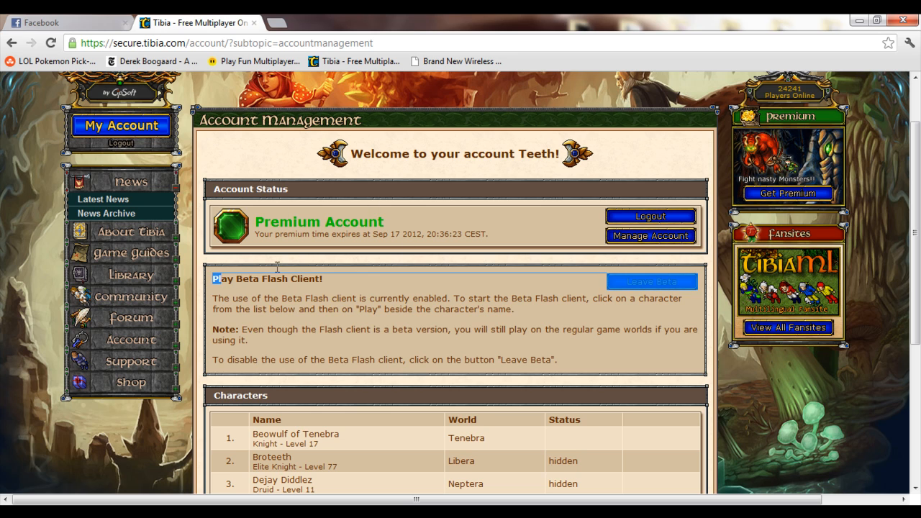
Scroll the Account Management page down to the Characters section.
left_click_drag(213, 278, 301, 280)
left_click(576, 316)
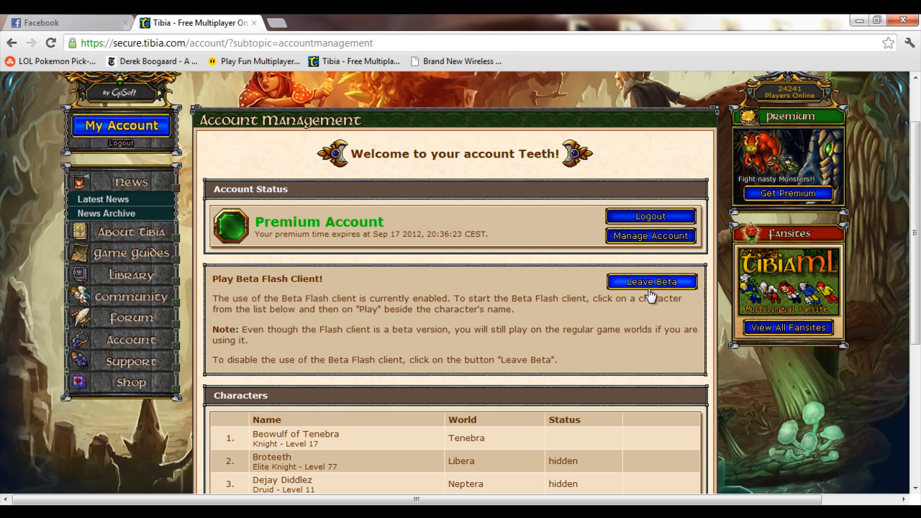
scroll(492, 267, "down", 2)
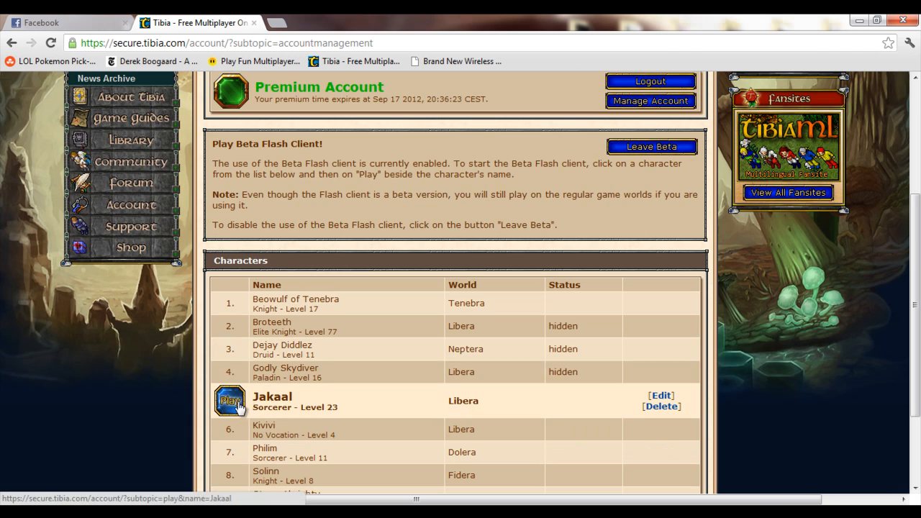
Start the Flash client with the Play button beside the character Jakaal.
left_click(232, 401)
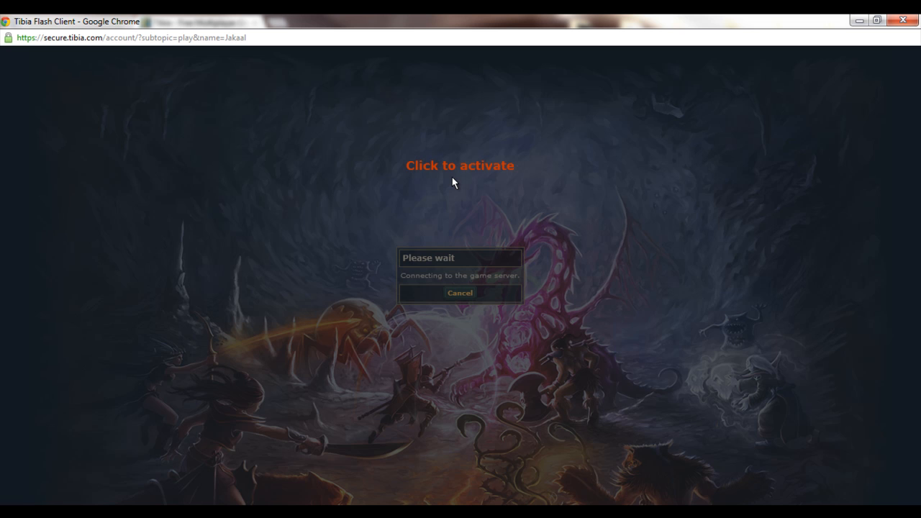
Activate the client to enter the world as Jakaal and show the top T1–T21 action bar.
left_click(452, 177)
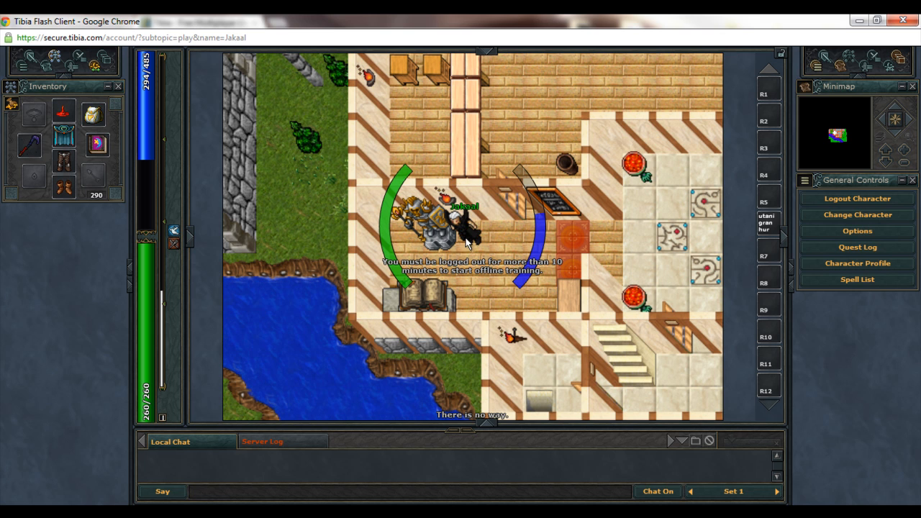
left_click(490, 51)
left_click(489, 54)
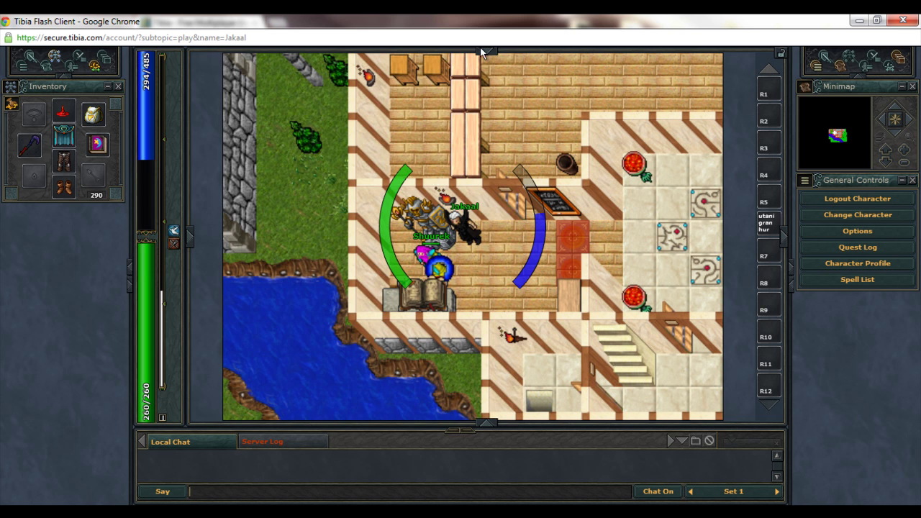
left_click(486, 51)
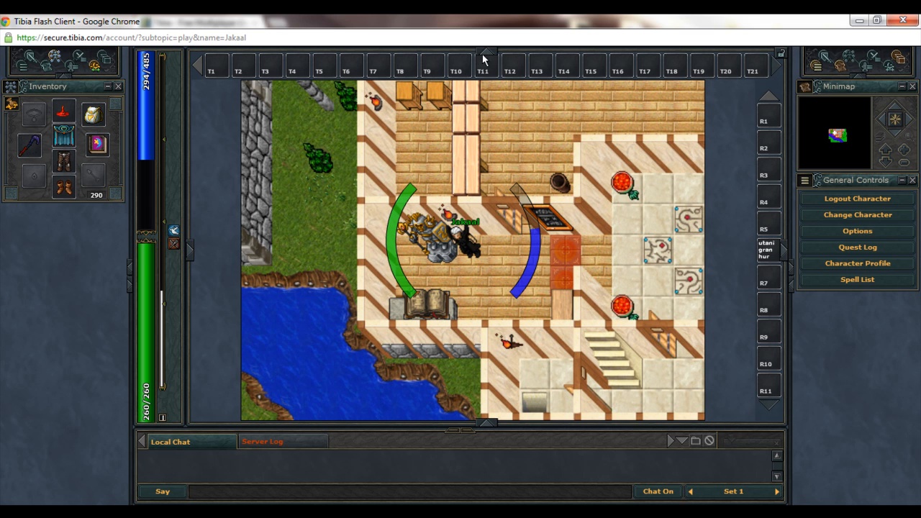
Try the Large status bar style, return to Compact, and enable Show Magic Level Progress.
right_click(146, 263)
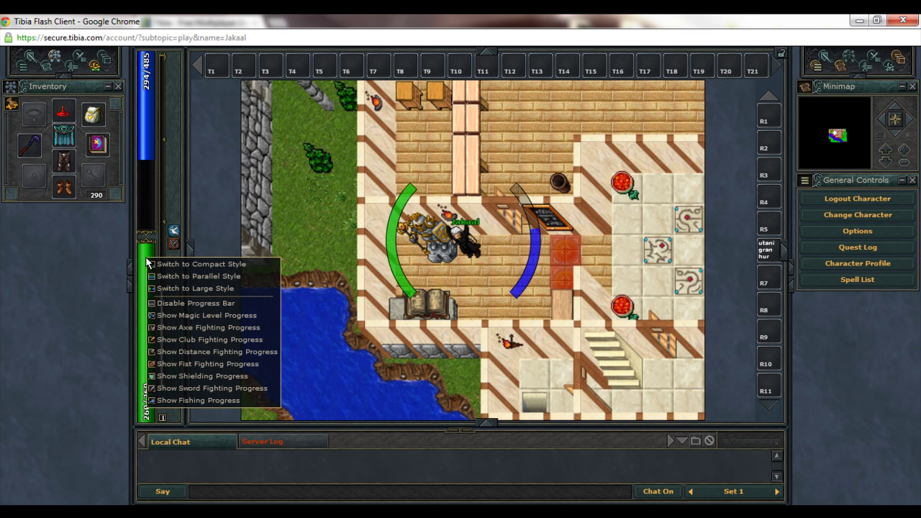
left_click(185, 277)
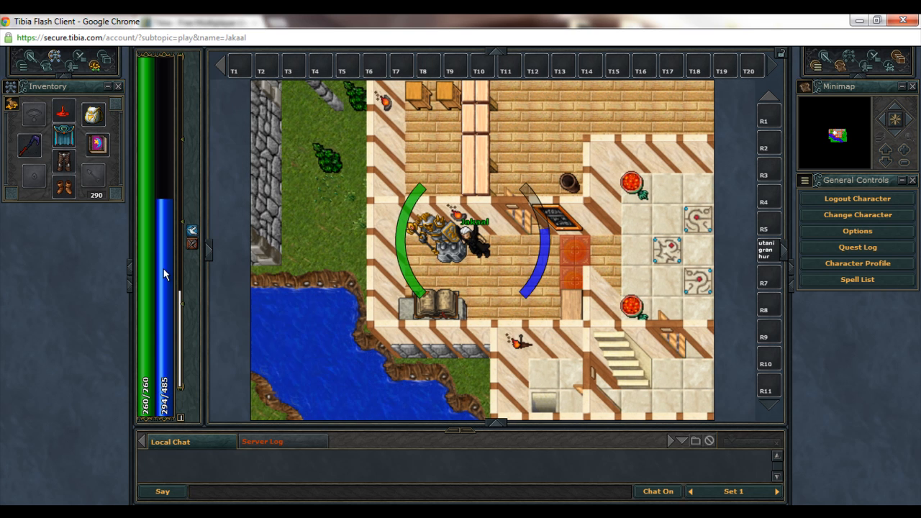
right_click(166, 271)
left_click(183, 287)
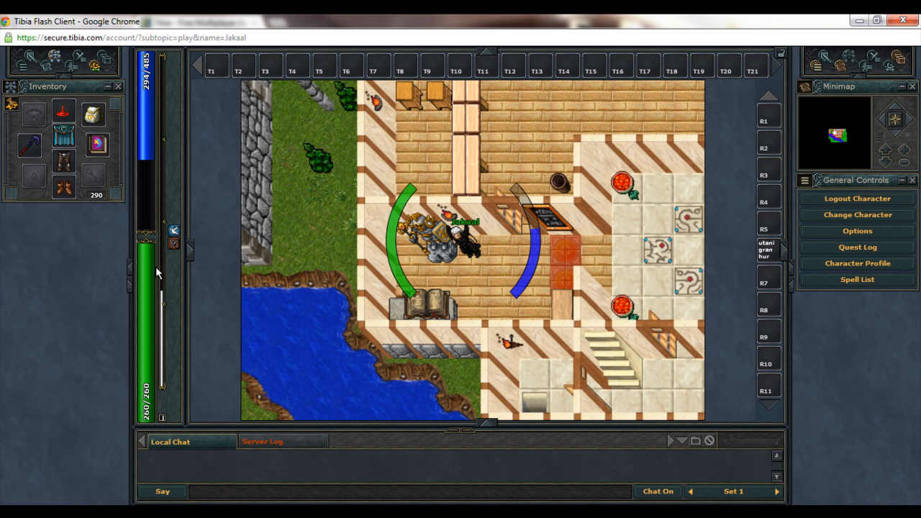
right_click(157, 272)
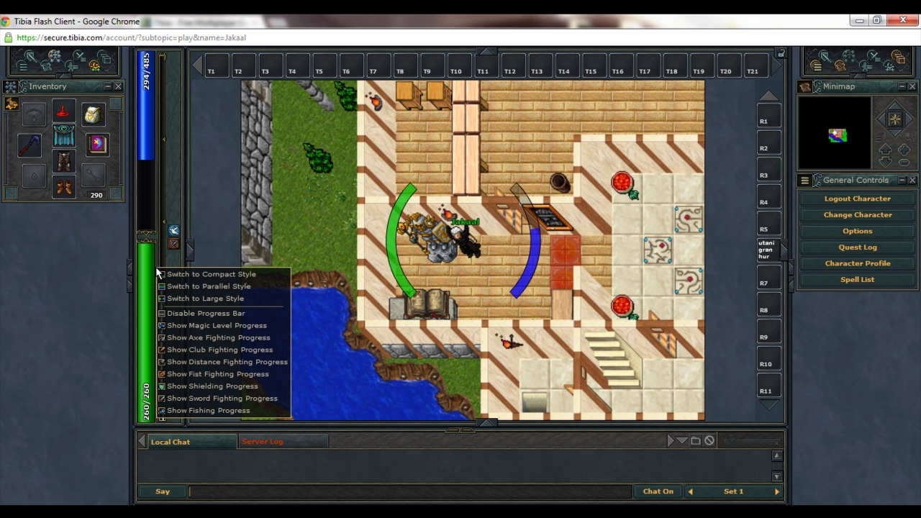
left_click(216, 325)
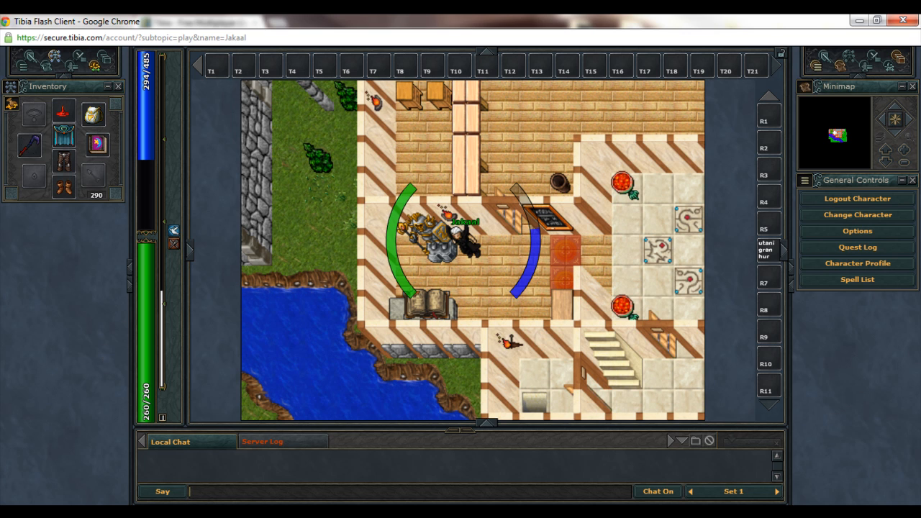
Toggle the Battle List, VIP List and Inventory panels on and off in the left sidebar.
left_click(80, 59)
left_click(80, 59)
left_click(70, 65)
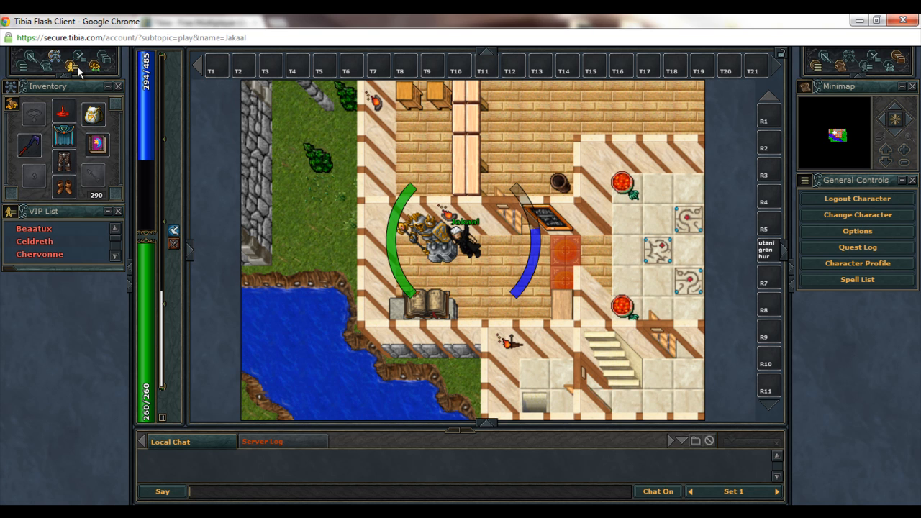
left_click_drag(86, 267, 79, 421)
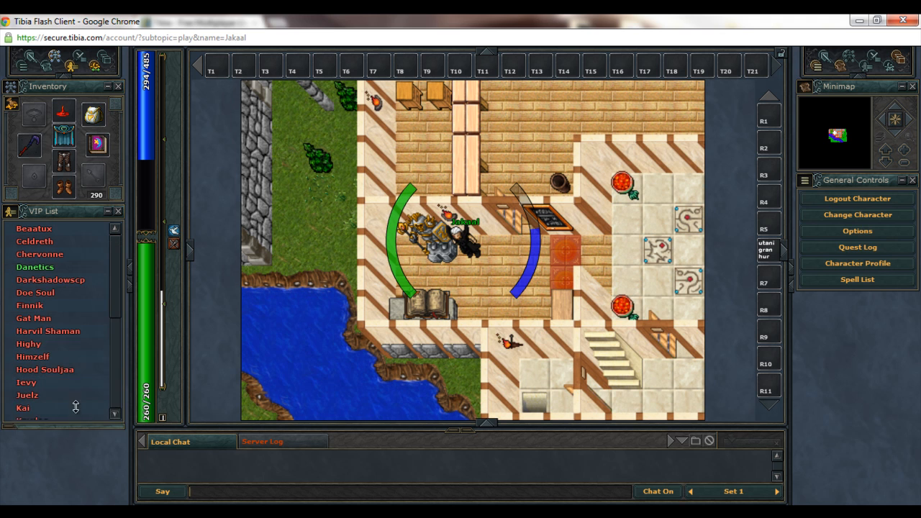
scroll(108, 345, "down", 5)
scroll(111, 392, "down", 3)
scroll(112, 392, "up", 3)
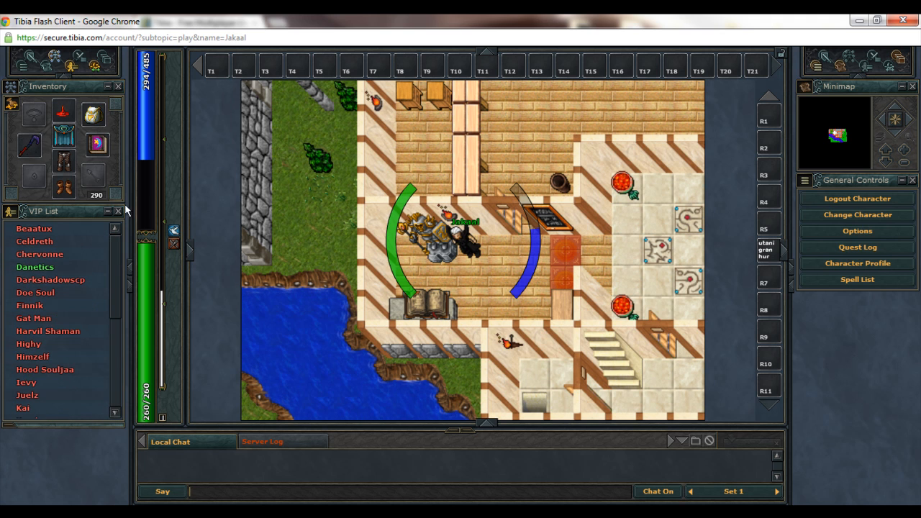
left_click(118, 211)
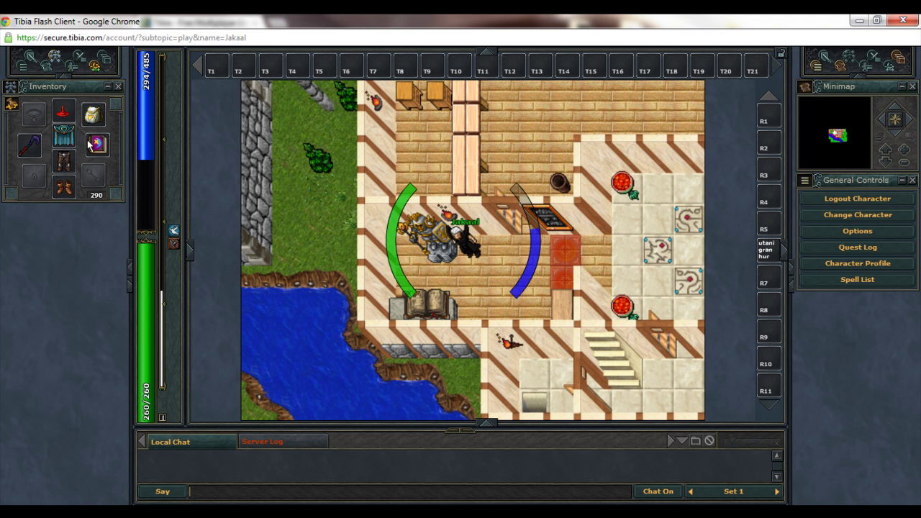
left_click(58, 59)
left_click(59, 61)
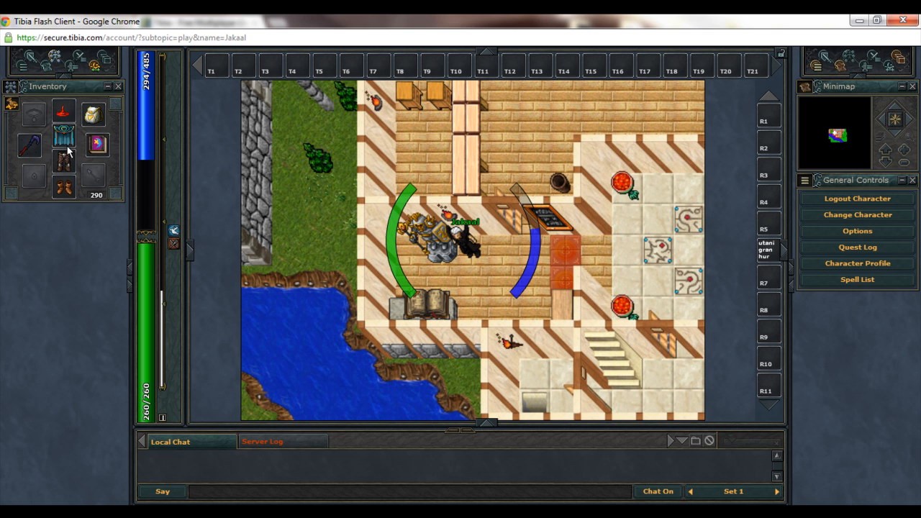
left_click(55, 62)
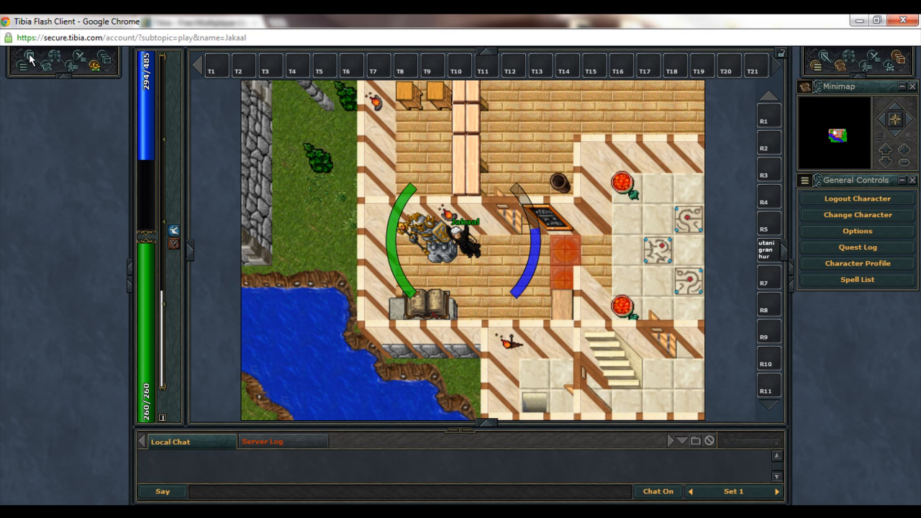
Toggle Combat Controls and General Controls, leaving General Controls in the right sidebar.
left_click(30, 60)
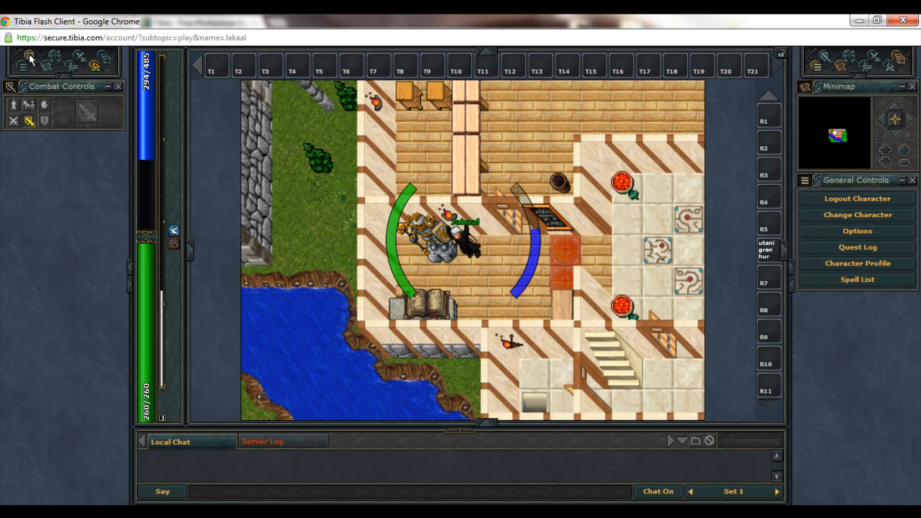
left_click(31, 60)
left_click(30, 60)
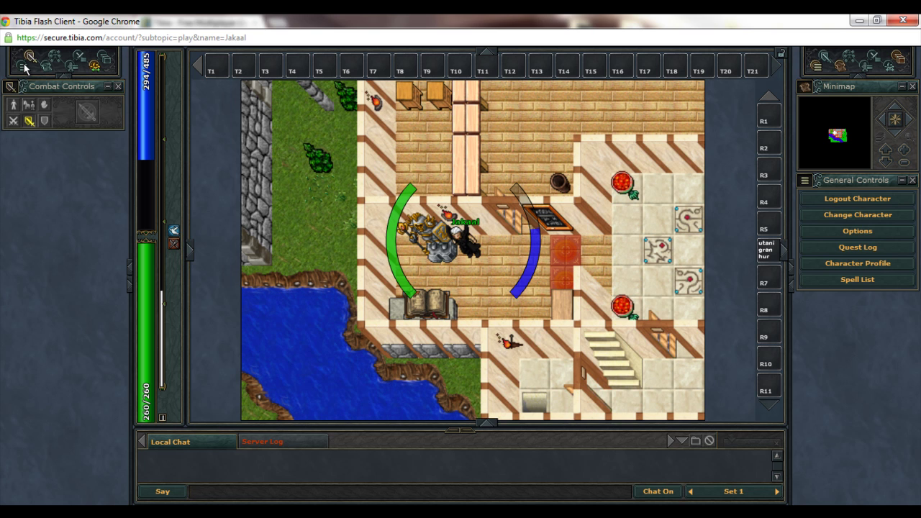
left_click(30, 59)
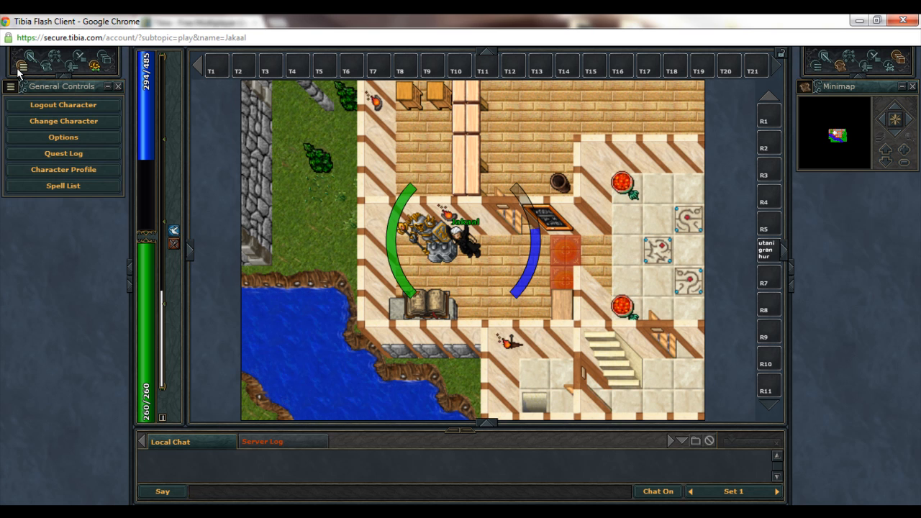
left_click(20, 68)
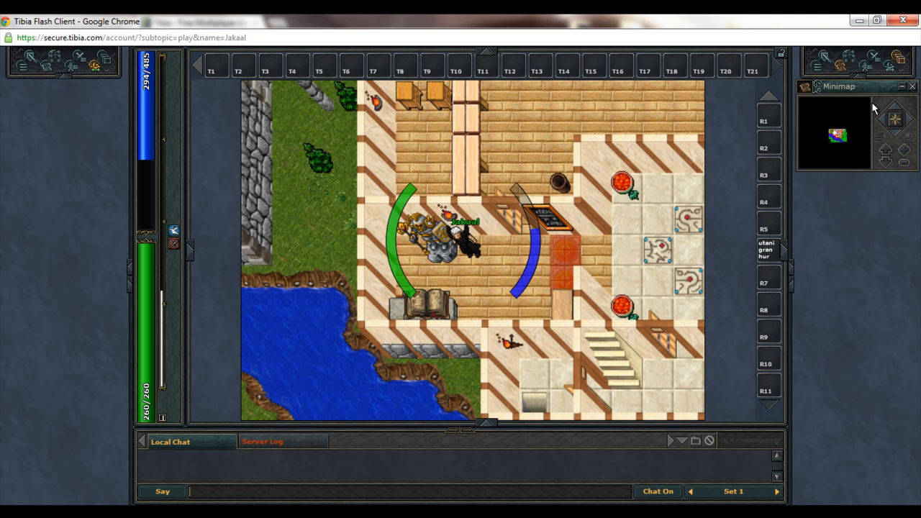
left_click(816, 67)
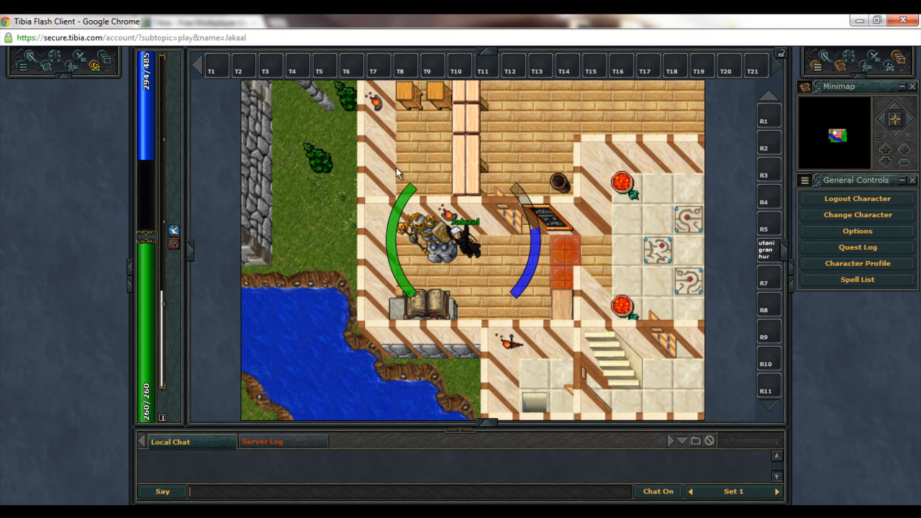
Show the Inventory on the left and place Combat Controls in the right sidebar.
left_click(55, 63)
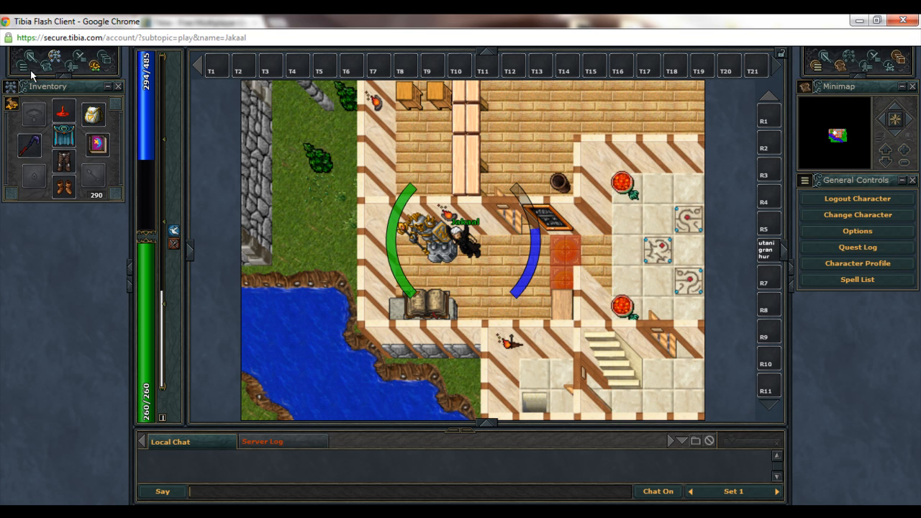
left_click(29, 63)
left_click(29, 61)
left_click(867, 67)
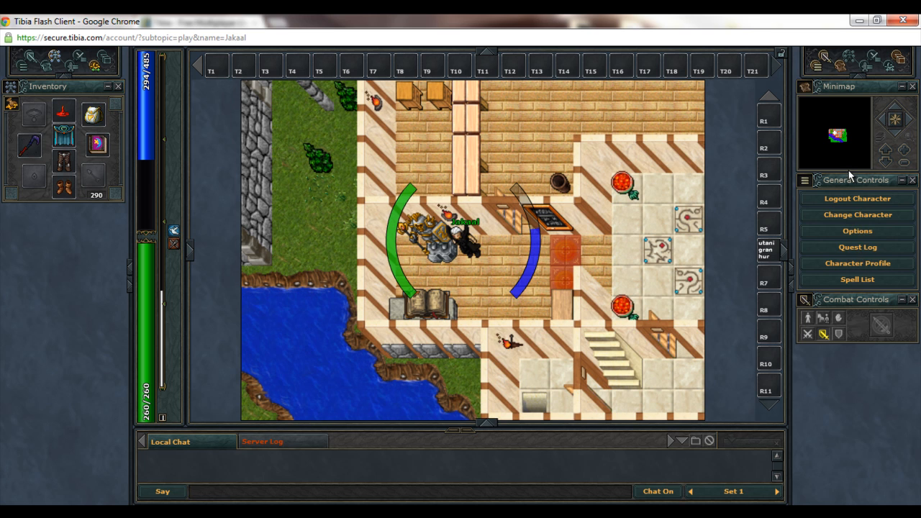
Move the Combat Controls panel above General Controls in the right sidebar.
left_click_drag(861, 305, 851, 169)
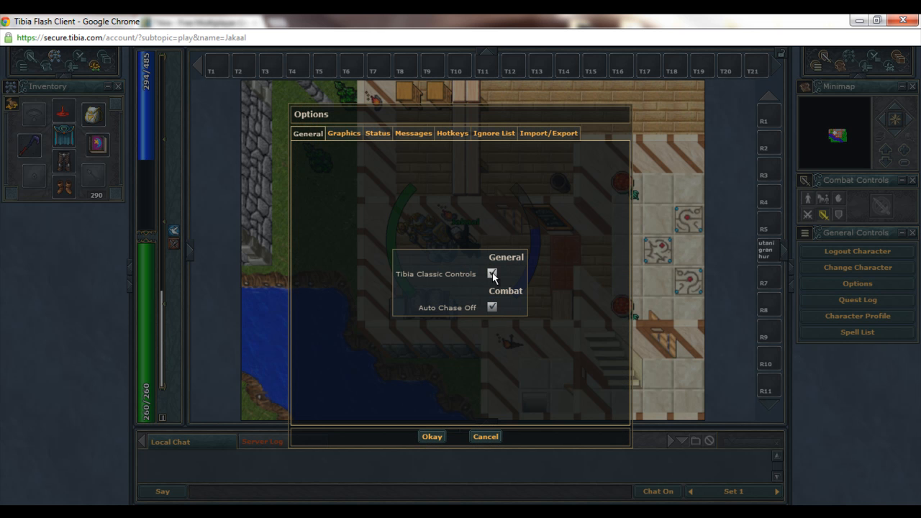
In Graphics, try higher object highlighting, then return it to minimum with game-window scaling off.
left_click(343, 133)
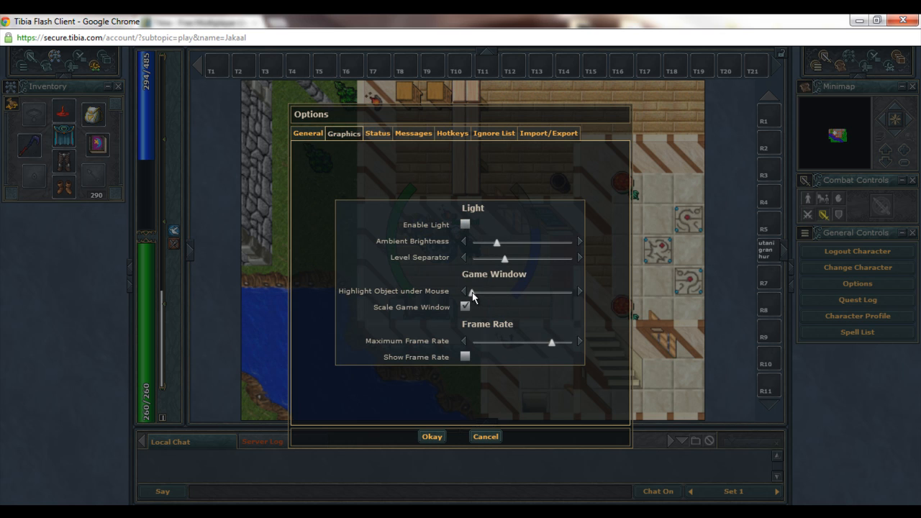
left_click_drag(472, 292, 516, 293)
left_click(432, 437)
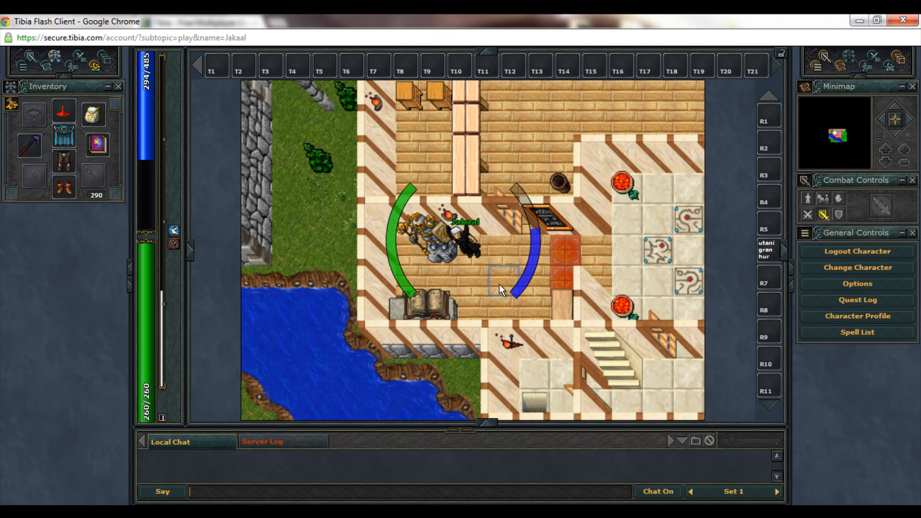
left_click(857, 284)
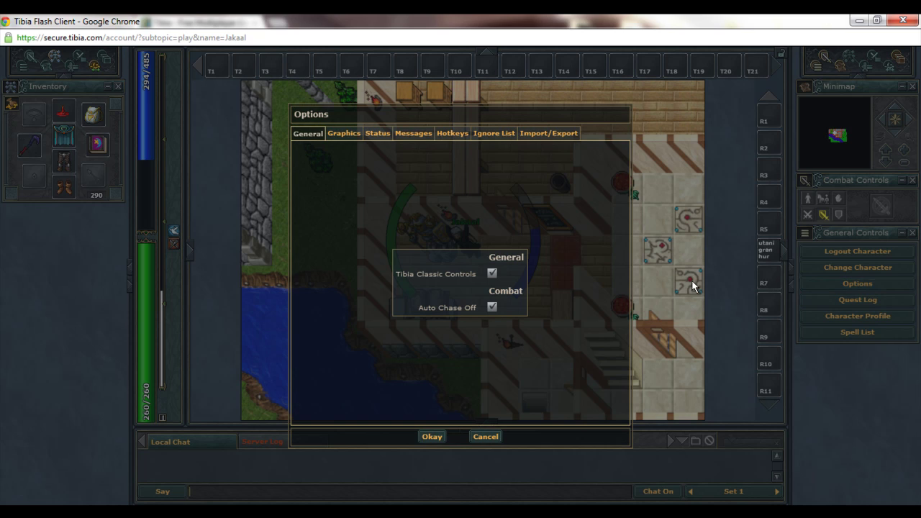
left_click(346, 134)
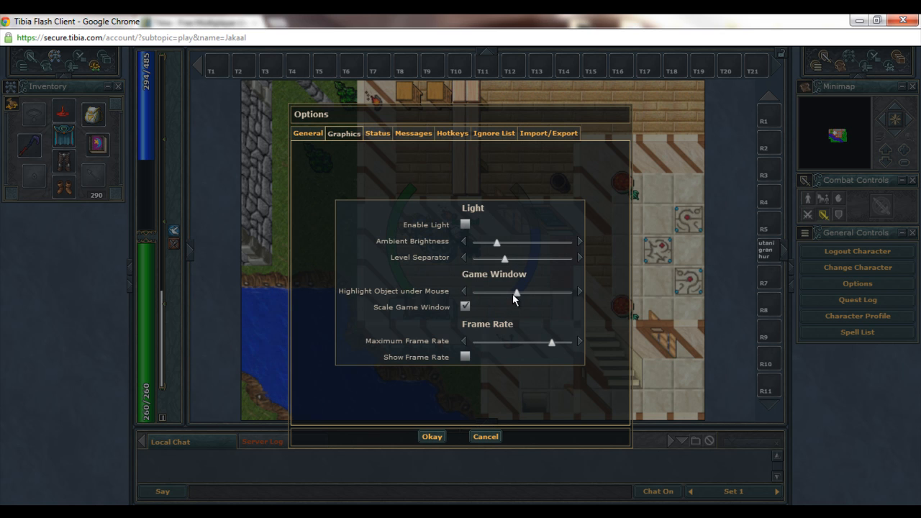
left_click_drag(516, 292, 471, 292)
left_click(465, 307)
left_click(432, 437)
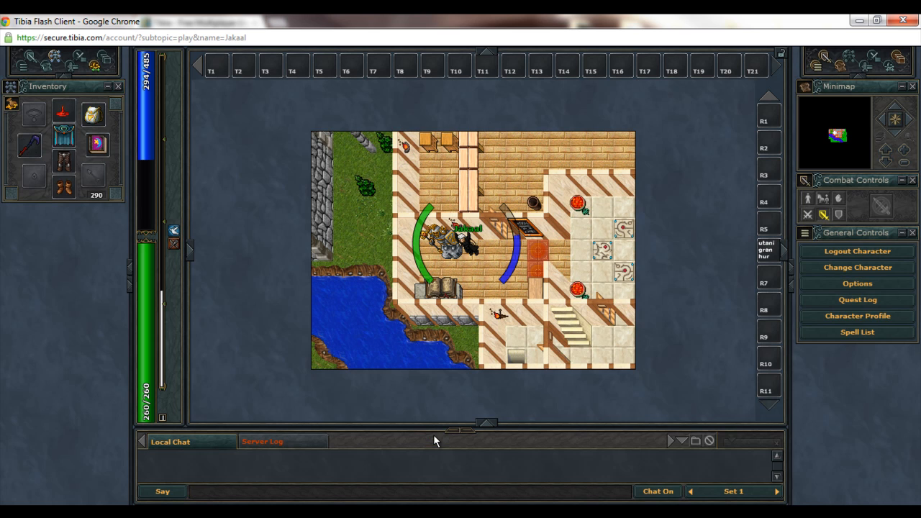
Turn game-window scaling back on, enable the light effect with ambient brightness 95, and apply.
left_click(857, 283)
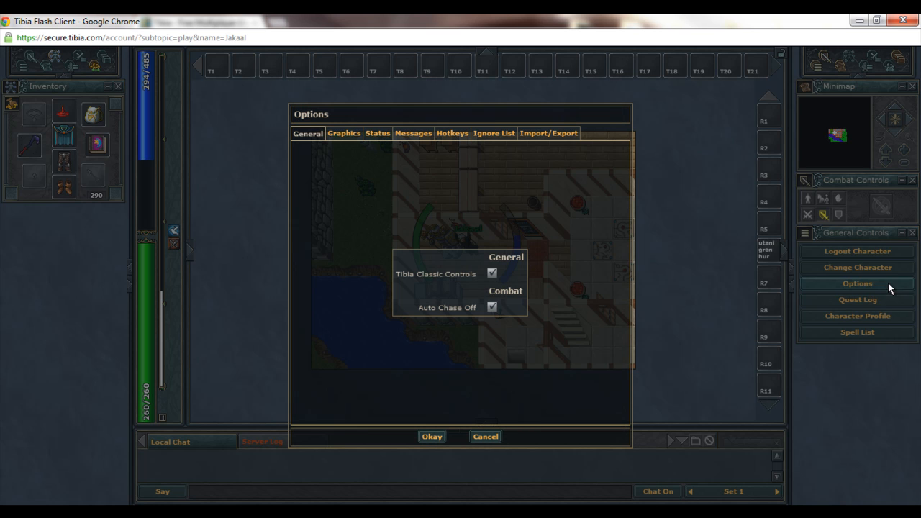
left_click(344, 134)
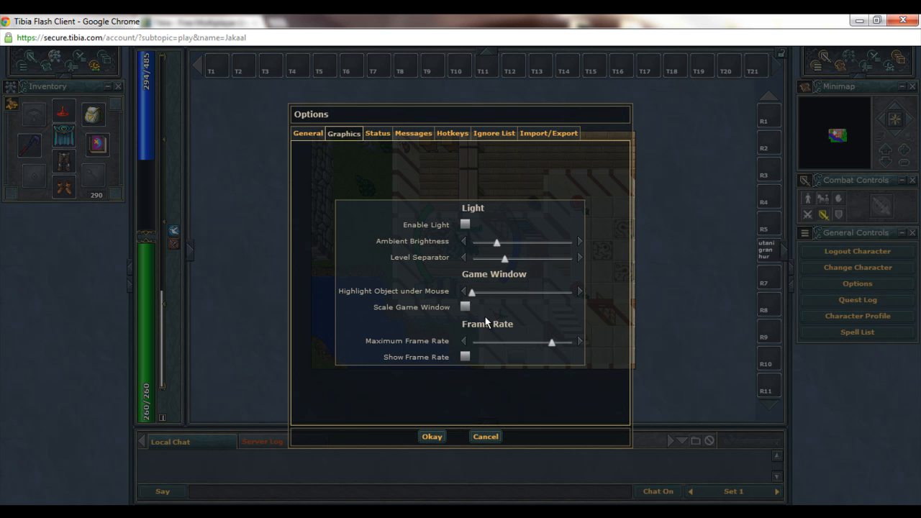
left_click(466, 307)
left_click(465, 224)
left_click_drag(496, 242, 567, 243)
left_click(432, 436)
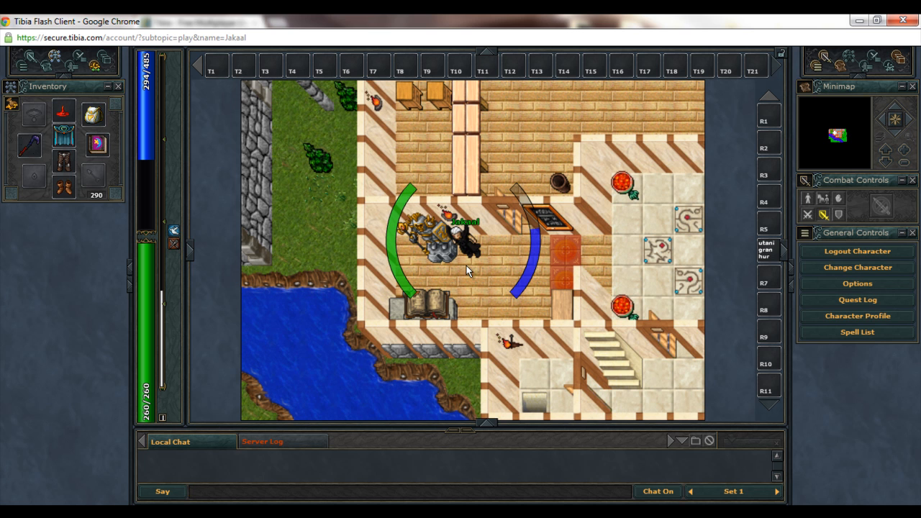
In Status settings, switch Own Character Style to Classic, then back to HUD.
left_click(857, 283)
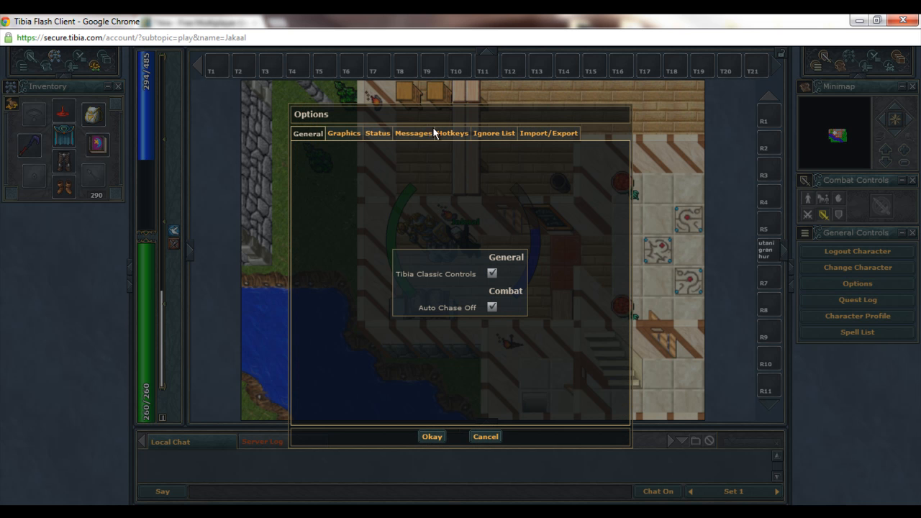
left_click(377, 134)
left_click(468, 188)
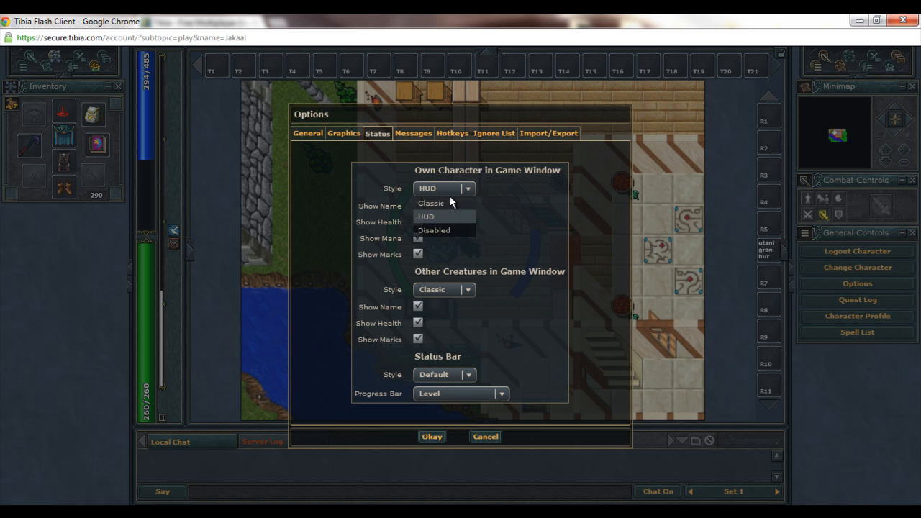
left_click(431, 203)
left_click(432, 436)
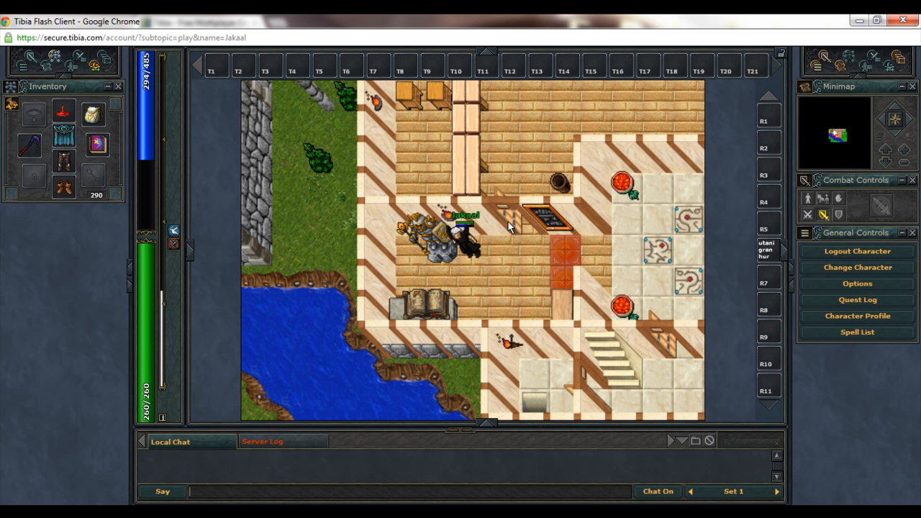
left_click(839, 285)
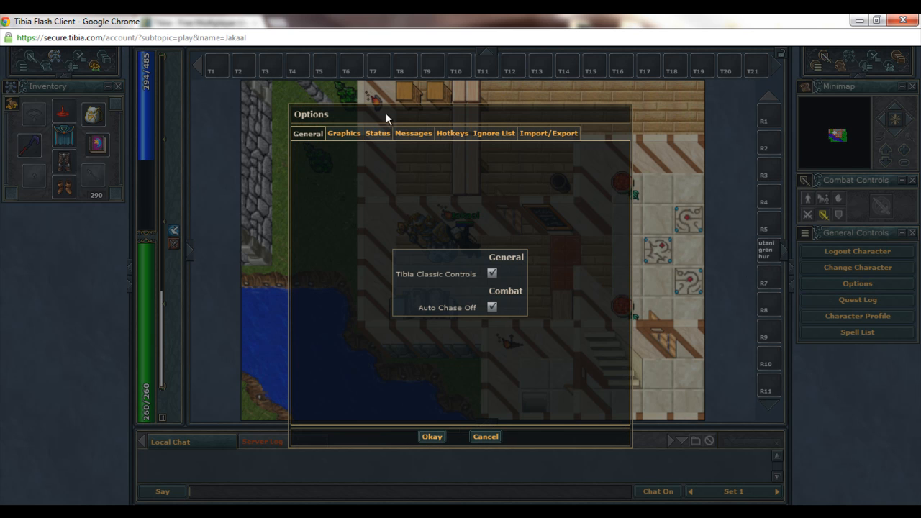
left_click(377, 133)
left_click(444, 188)
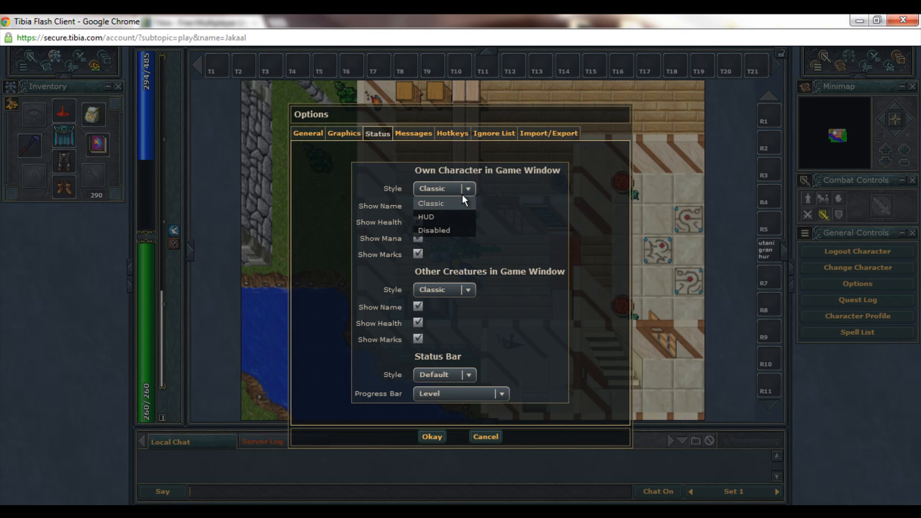
left_click(446, 216)
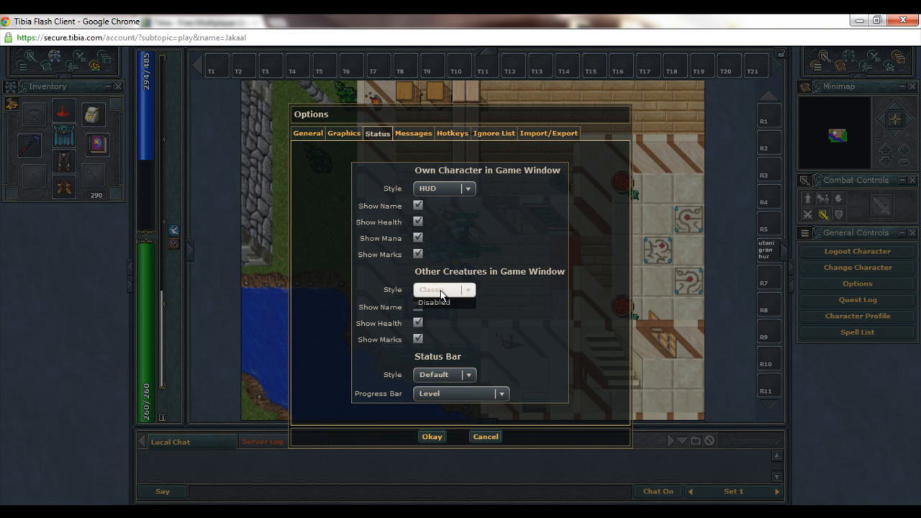
Set the progress bar to track Magic Level, apply, then change it back to Level.
left_click(469, 375)
left_click(469, 375)
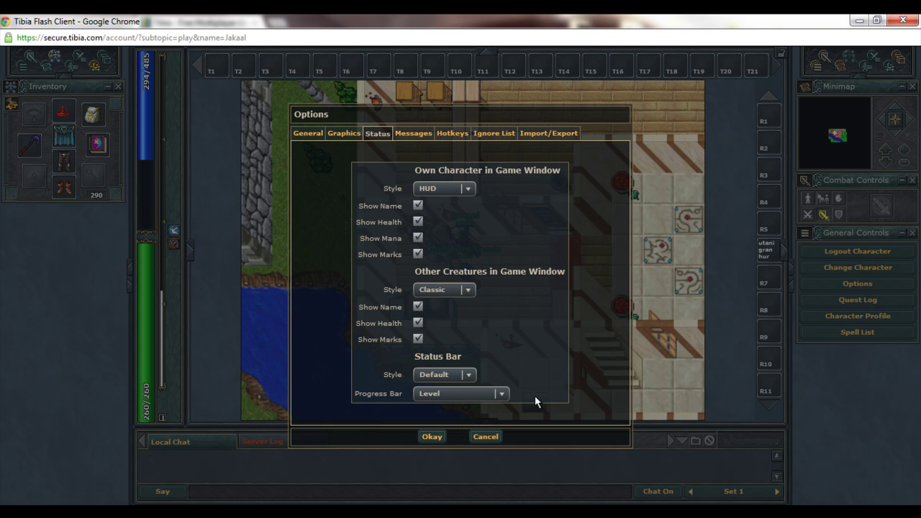
left_click(502, 394)
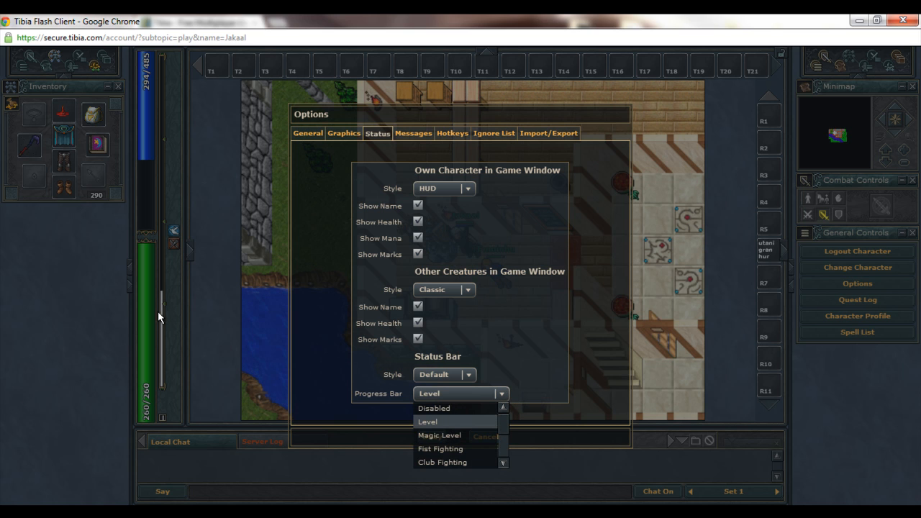
left_click(503, 462)
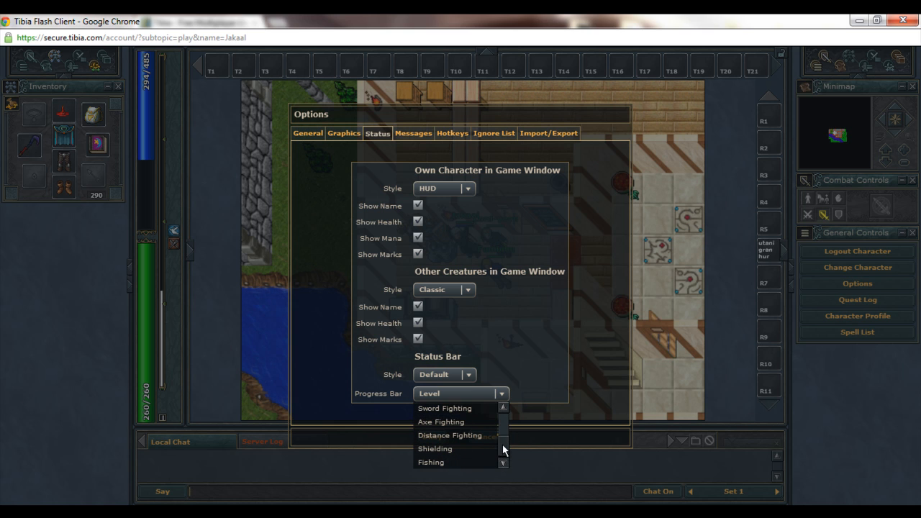
scroll(502, 444, "up", 2)
scroll(501, 430, "up", 2)
scroll(495, 430, "up", 1)
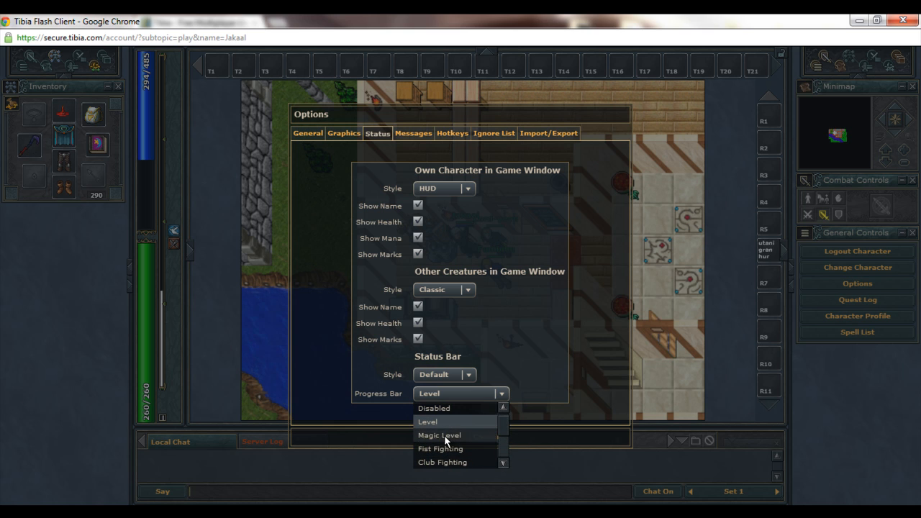
left_click(441, 434)
left_click(433, 436)
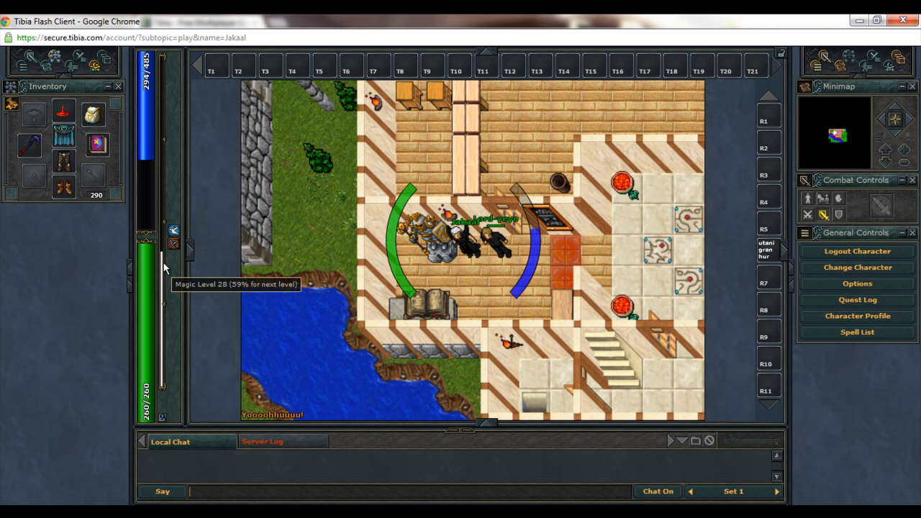
mouse_move(163, 267)
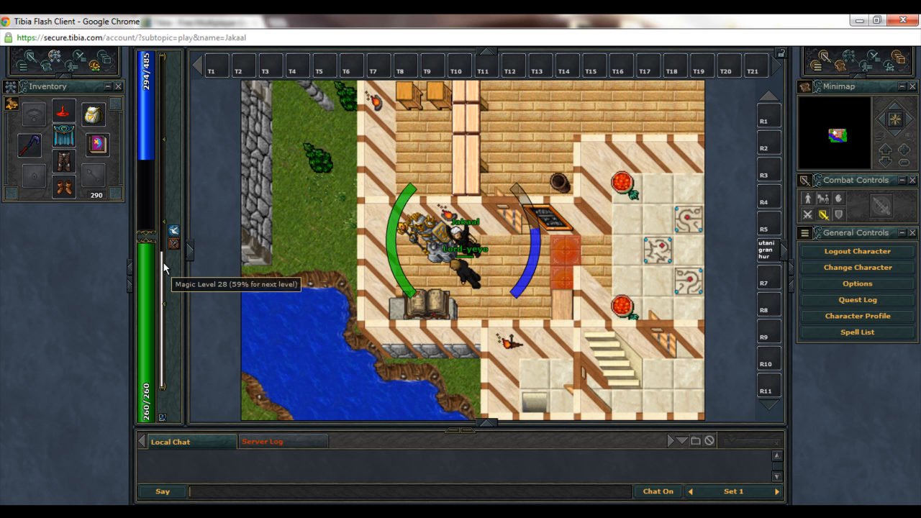
left_click(853, 283)
left_click(378, 135)
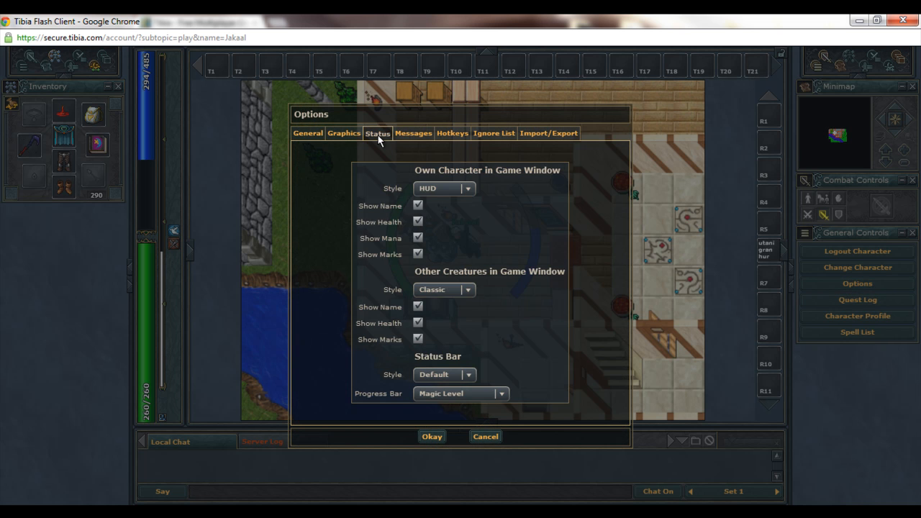
left_click(470, 393)
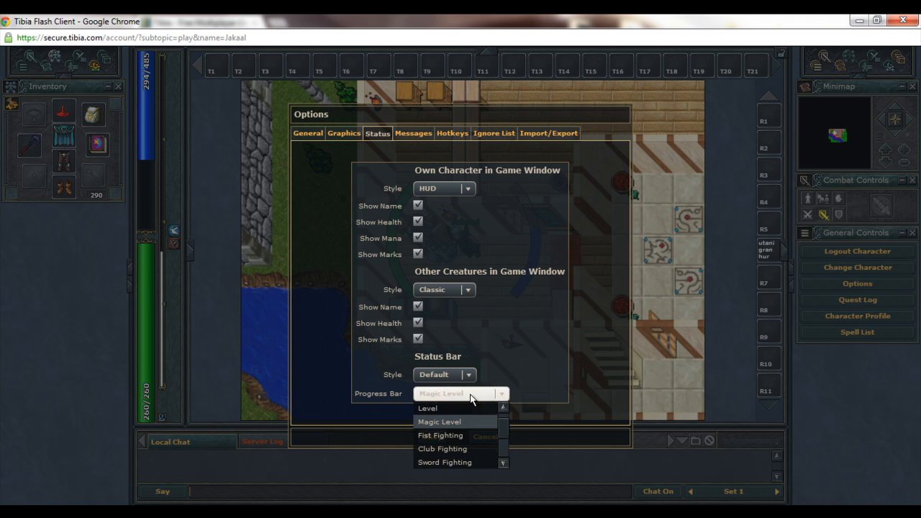
left_click(462, 408)
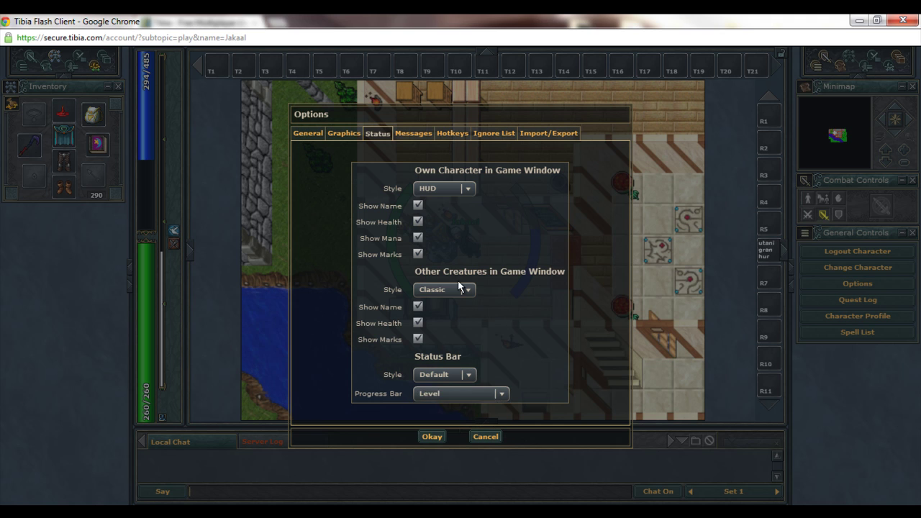
In Messages settings, make Spell messages red.
left_click(413, 133)
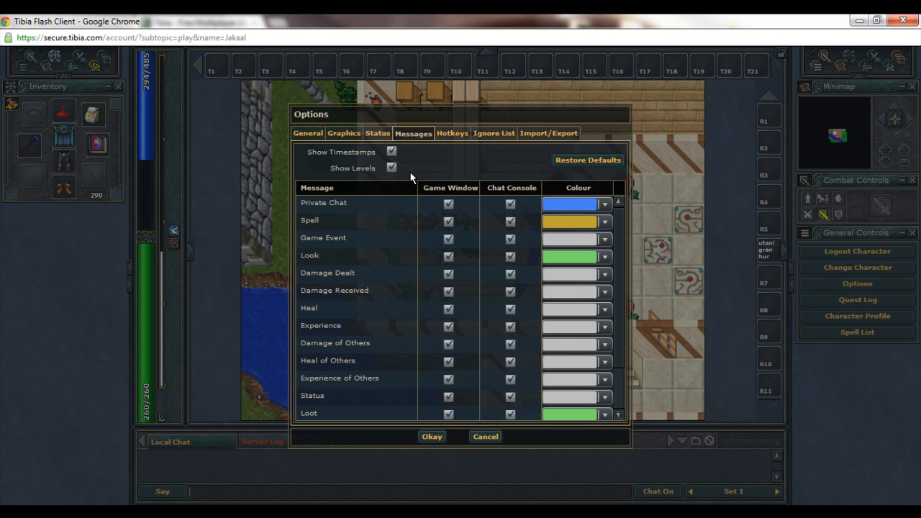
left_click(605, 222)
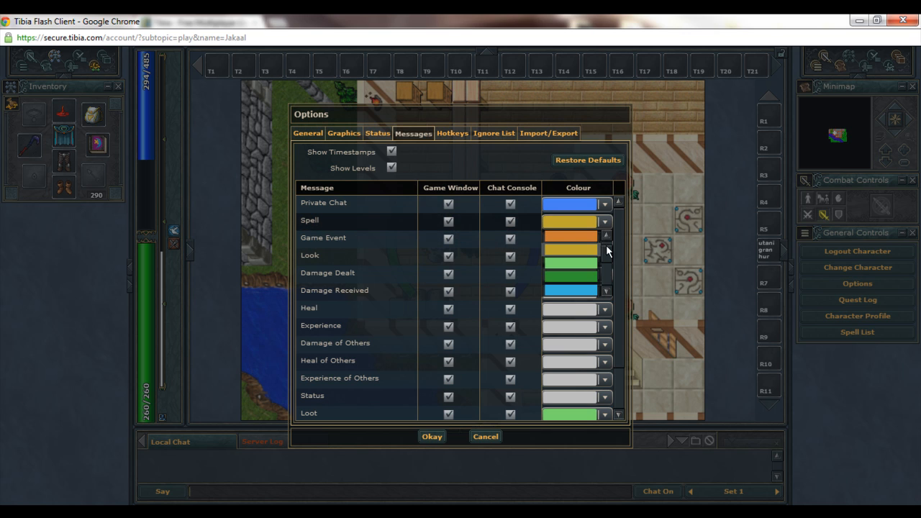
mouse_move(606, 257)
left_mouse_down()
mouse_move(608, 279)
mouse_move(606, 238)
mouse_move(607, 284)
left_mouse_up()
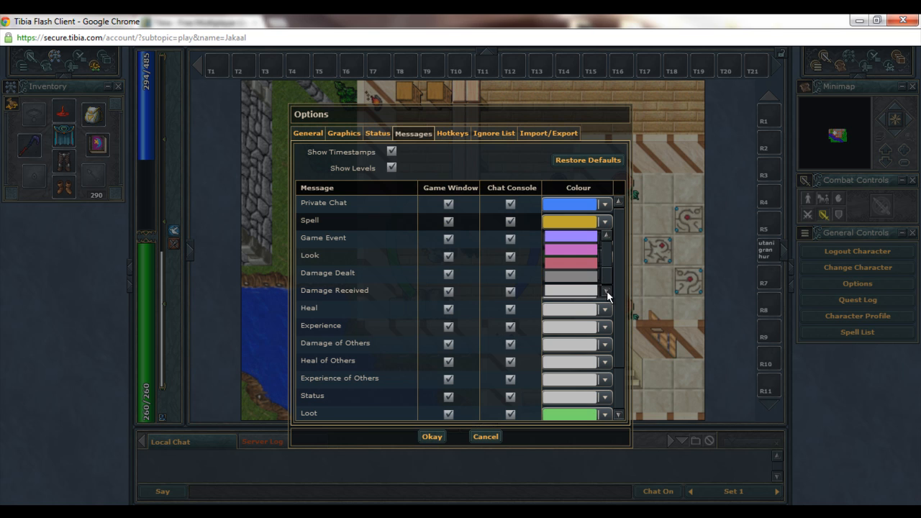
scroll(596, 239, "up", 3)
scroll(596, 252, "down", 3)
scroll(601, 245, "up", 3)
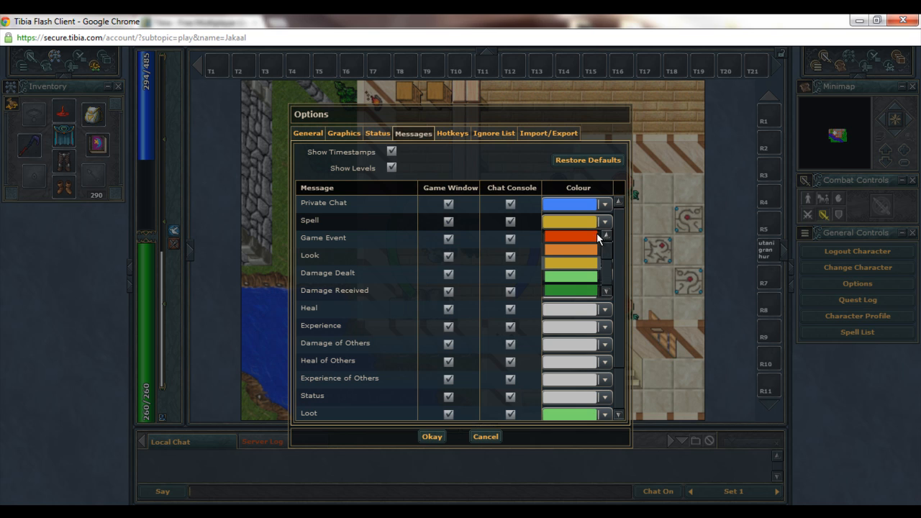
left_click(591, 235)
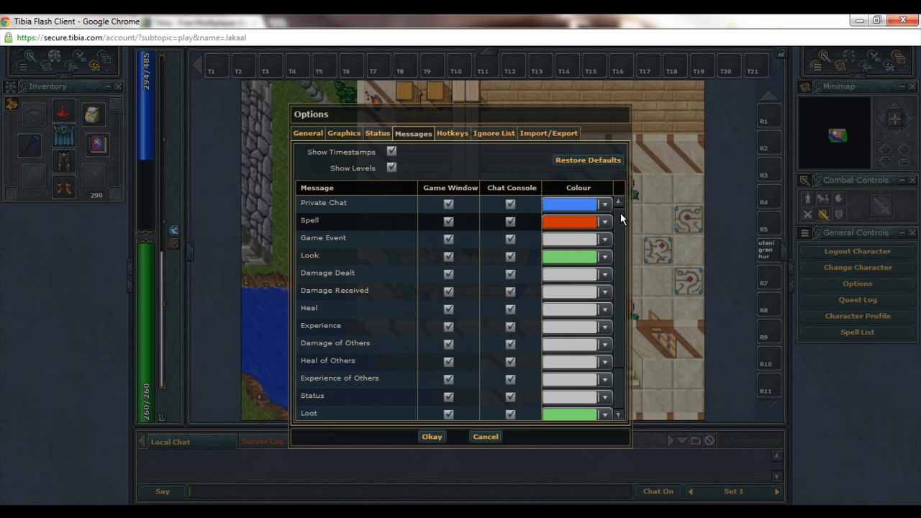
left_click_drag(620, 212, 616, 288)
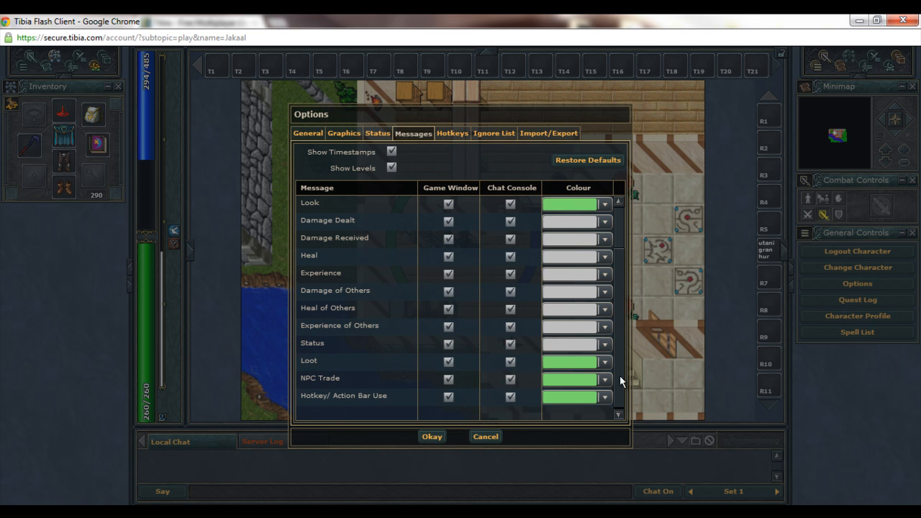
left_click_drag(619, 375, 623, 280)
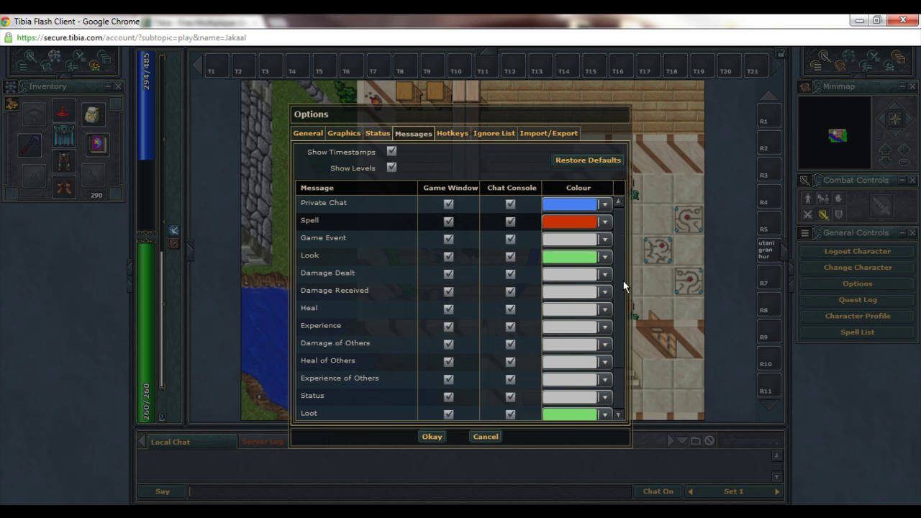
Browse the Hotkeys, Ignore List and Import/Export settings, returning to Hotkeys.
left_click(452, 133)
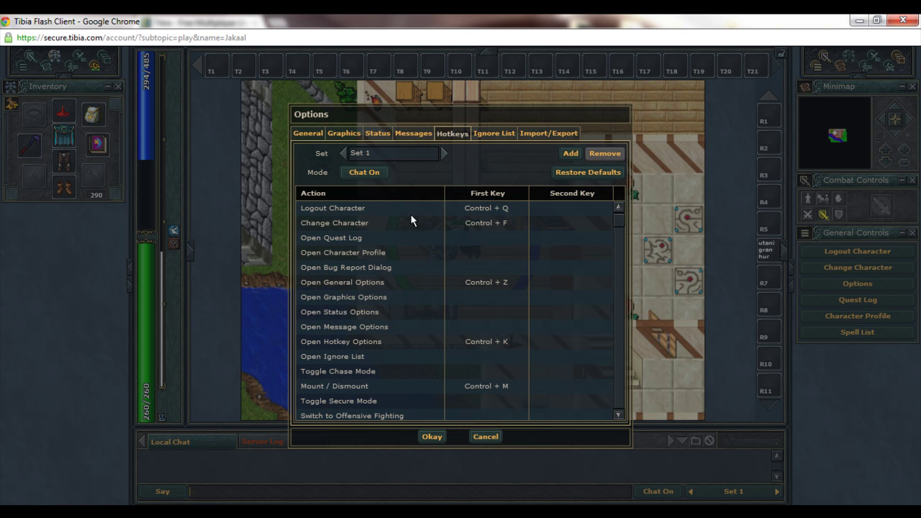
left_click(497, 134)
left_click(549, 133)
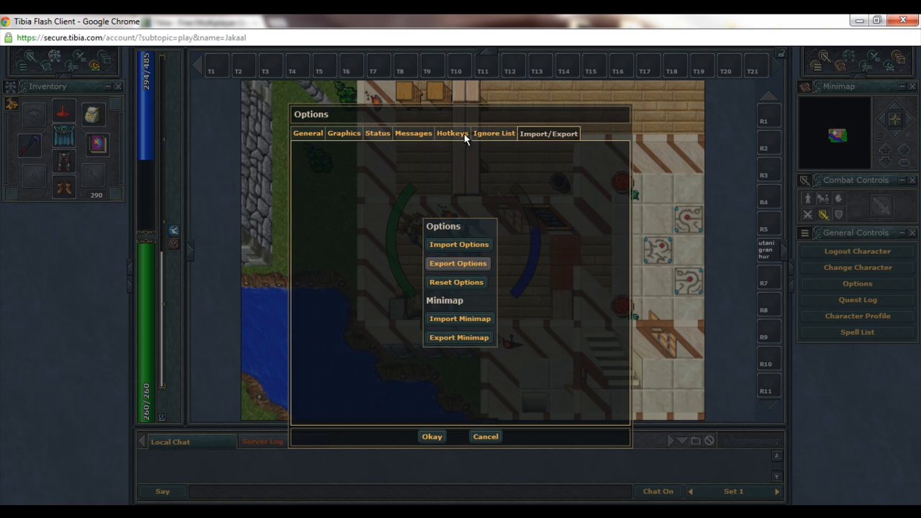
left_click(452, 133)
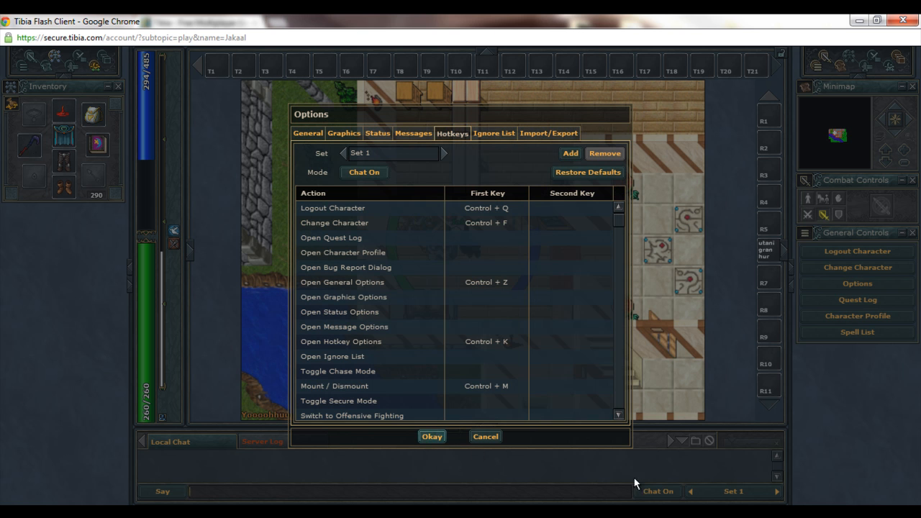
Close the options and hide the top and right action bars, keeping only the bottom B1–B21 bar.
left_click(433, 436)
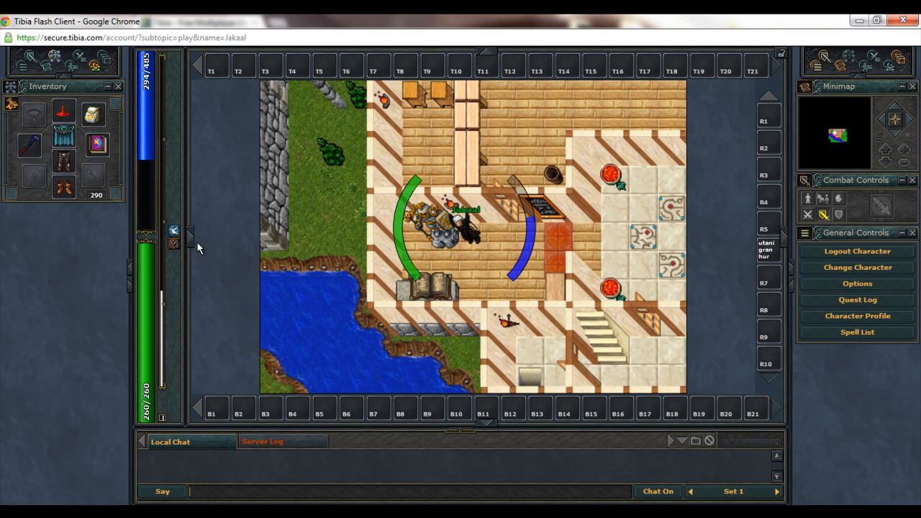
left_click(192, 234)
left_click(486, 53)
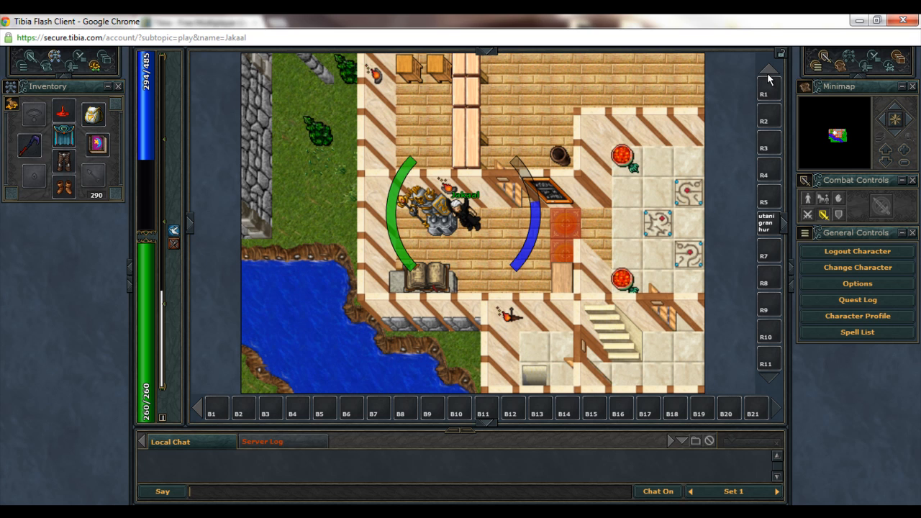
left_click(784, 225)
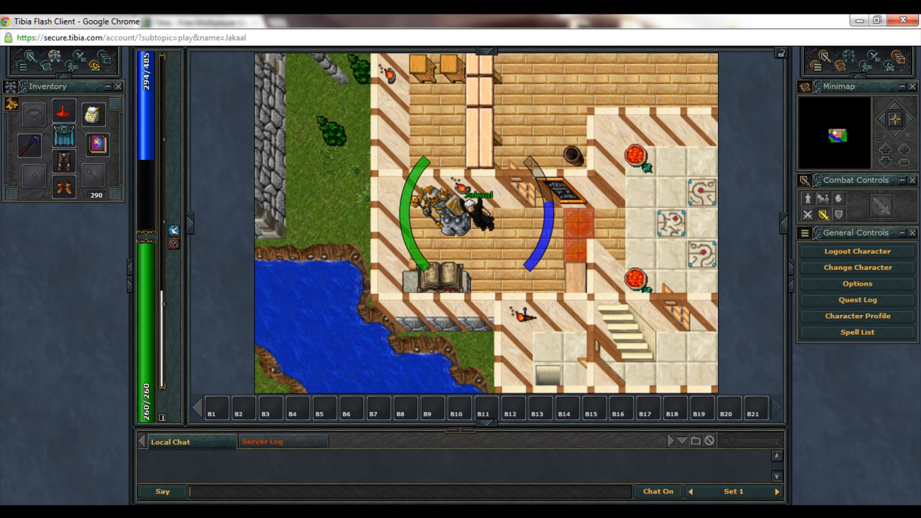
Show the brocade backpack's contents, drop General Controls and enlarge the backpack panel.
right_click(93, 115)
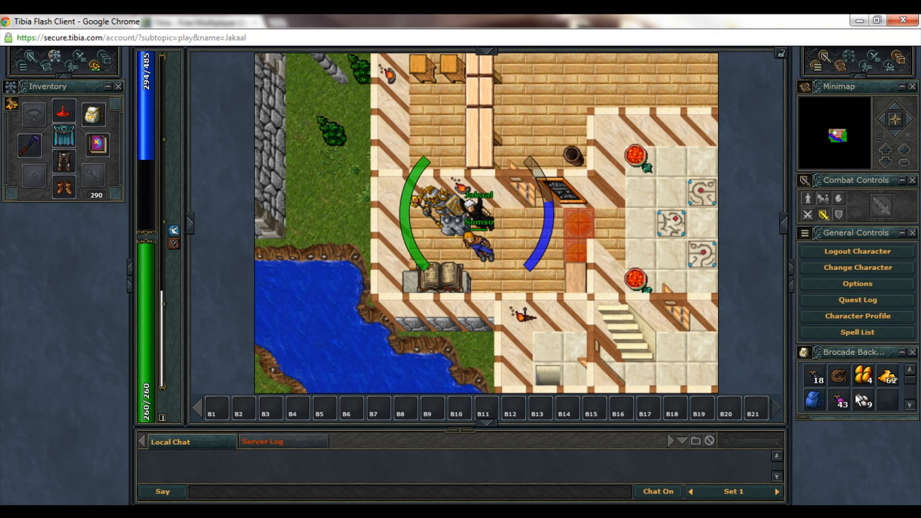
left_click(912, 233)
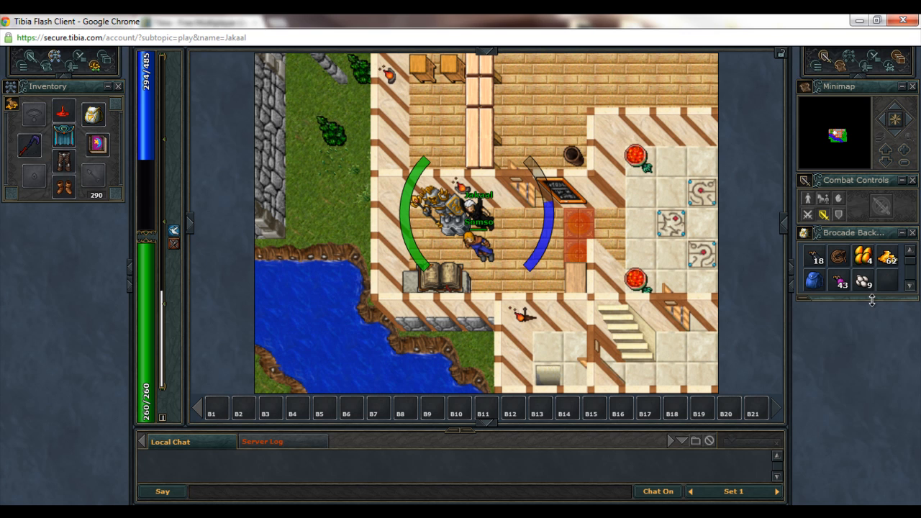
left_click_drag(858, 371, 875, 432)
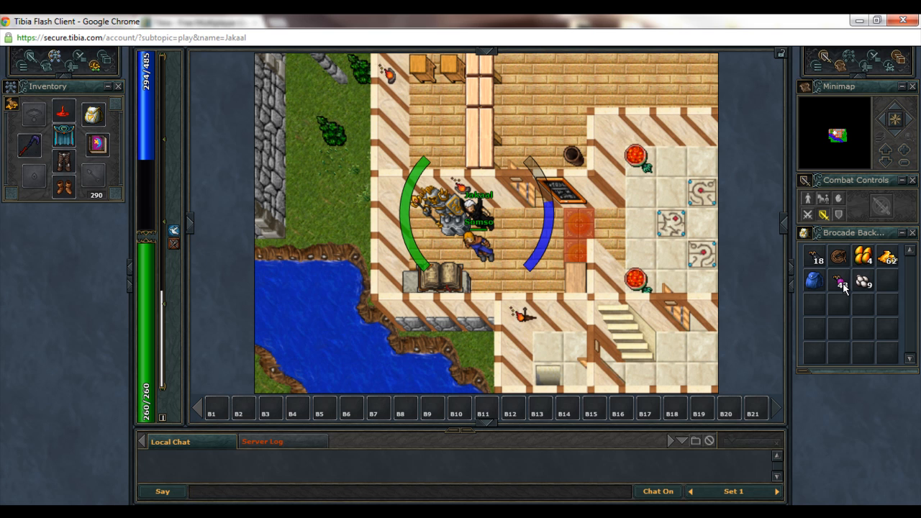
right_click(351, 417)
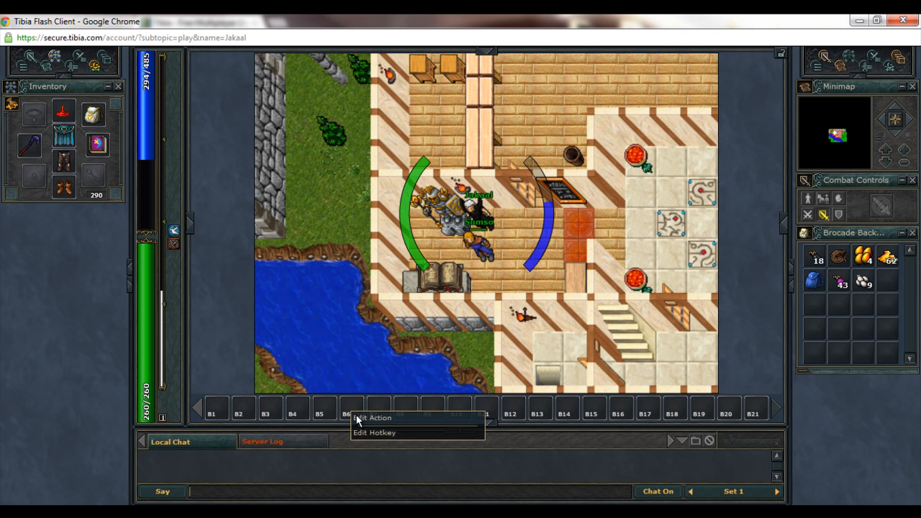
left_click(388, 423)
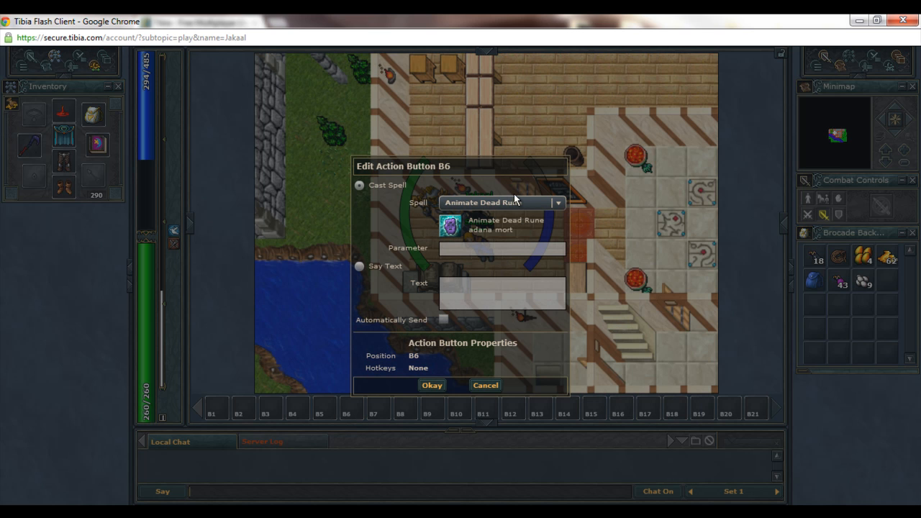
left_click(514, 202)
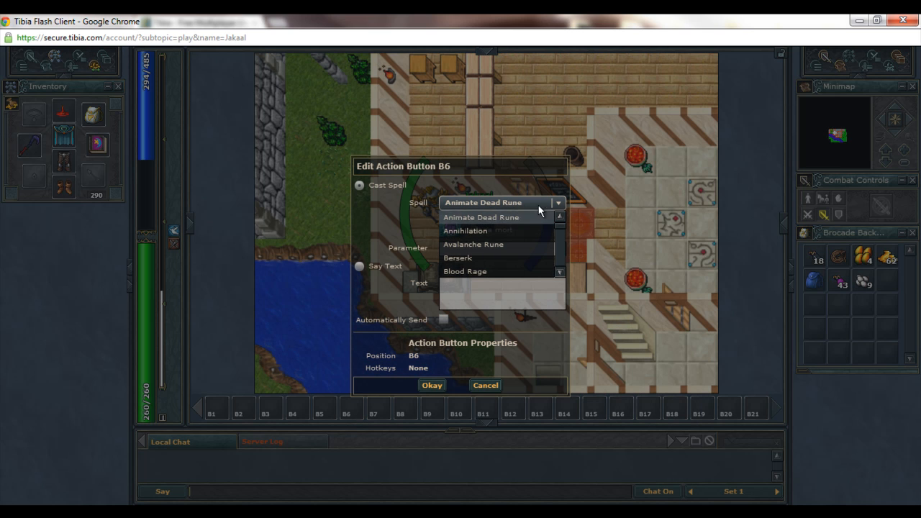
left_click(542, 204)
left_click(485, 386)
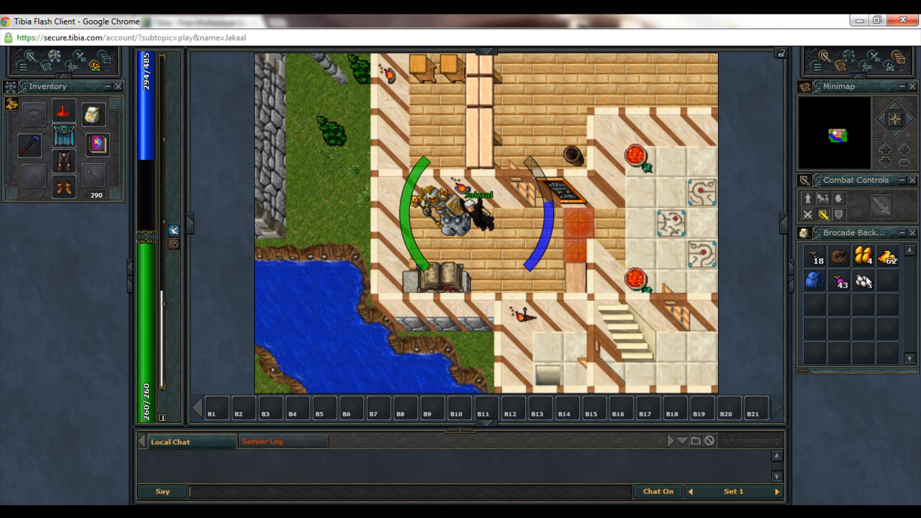
Keep the mana potion on slot B6 and drink one via F6.
right_click(354, 413)
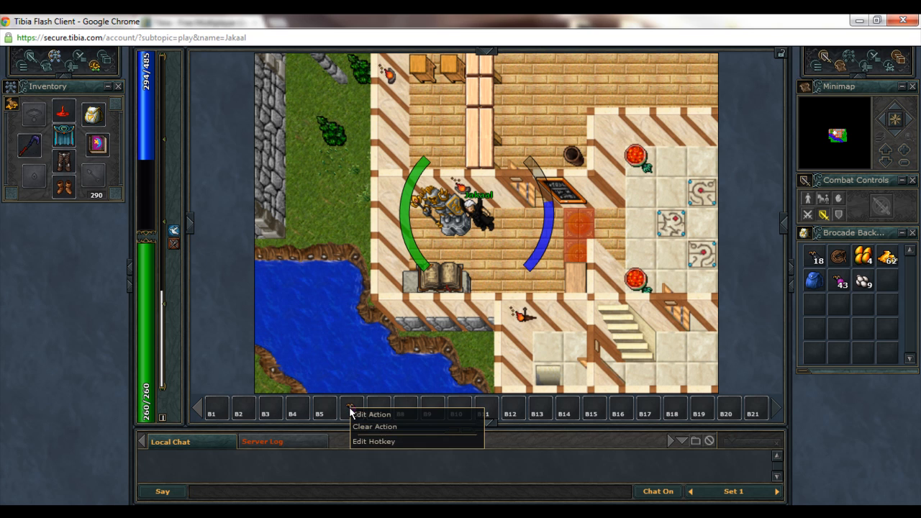
left_click(456, 471)
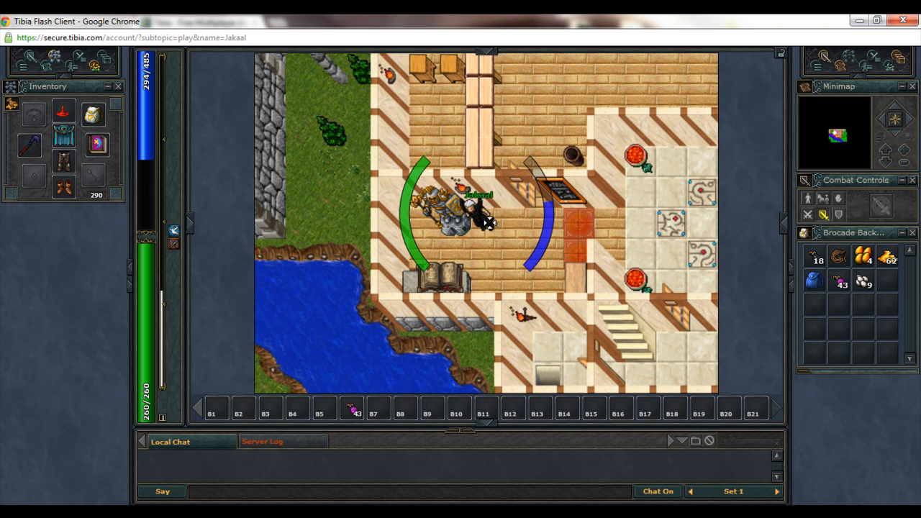
right_click(364, 414)
left_click(379, 435)
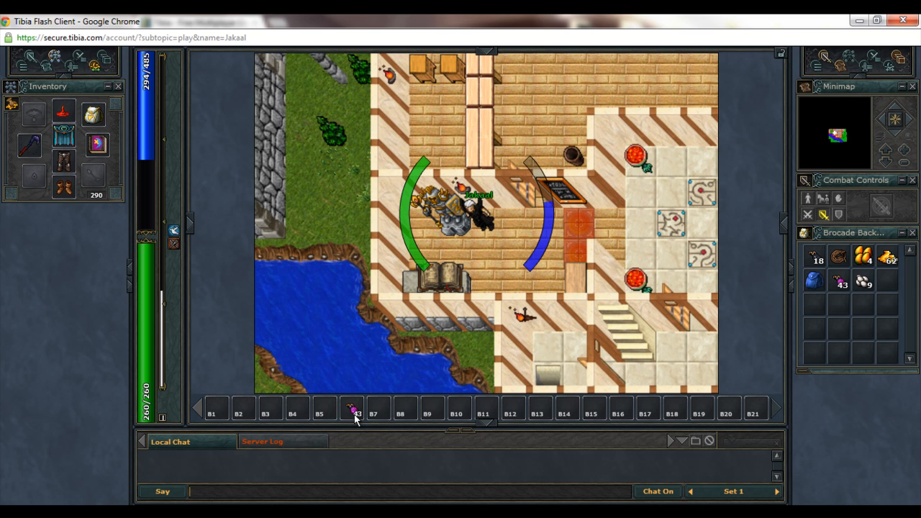
key("F6")
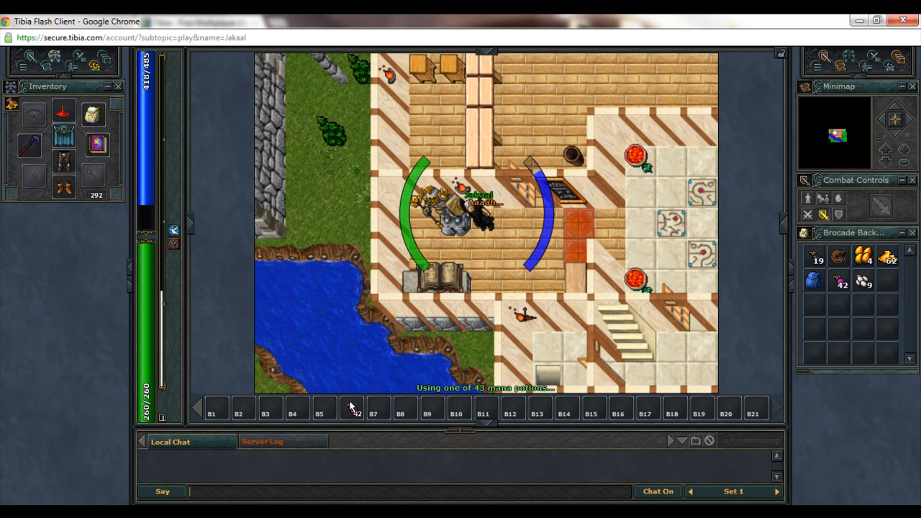
Drink another potion with F6 until mana is full, then move it from B6 to B4.
right_click(356, 410)
left_click(372, 410)
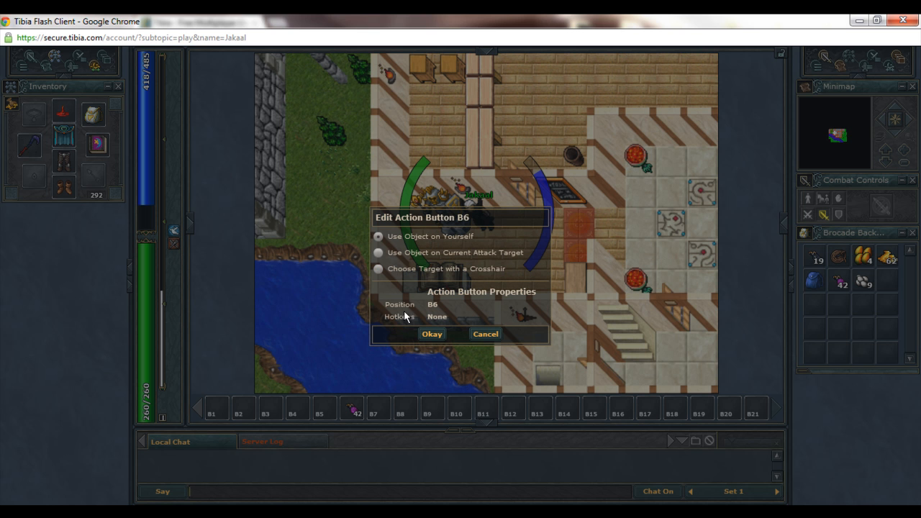
left_click(432, 334)
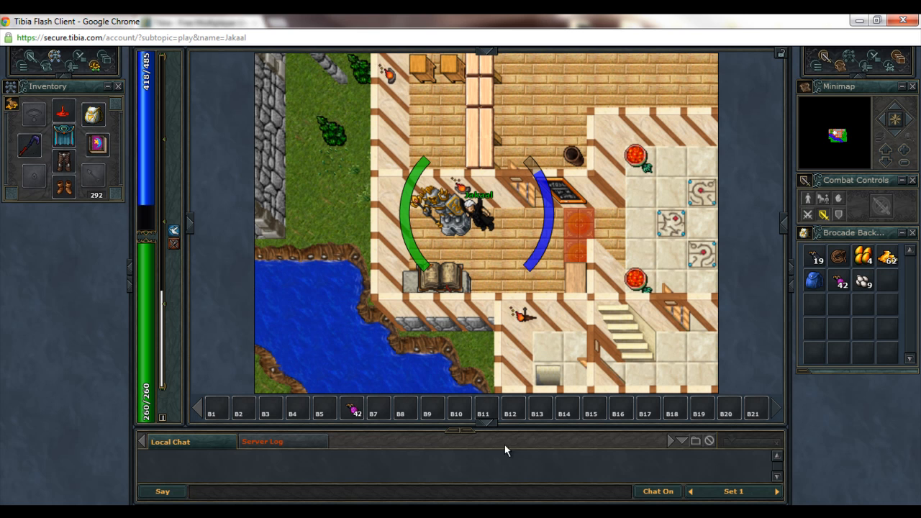
key("F6")
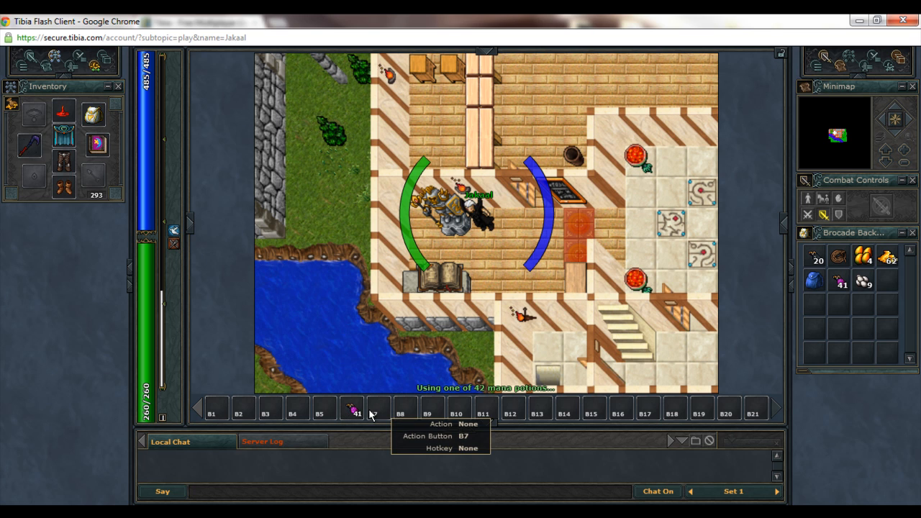
mouse_move(352, 409)
left_click_drag(357, 411, 301, 411)
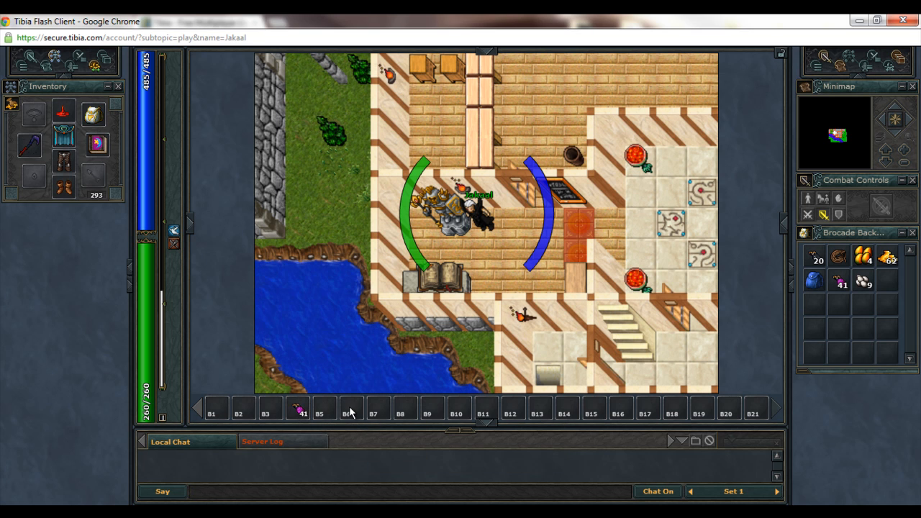
Browse the spell list in the Edit Action dialog for slot B6.
right_click(349, 413)
left_click(389, 416)
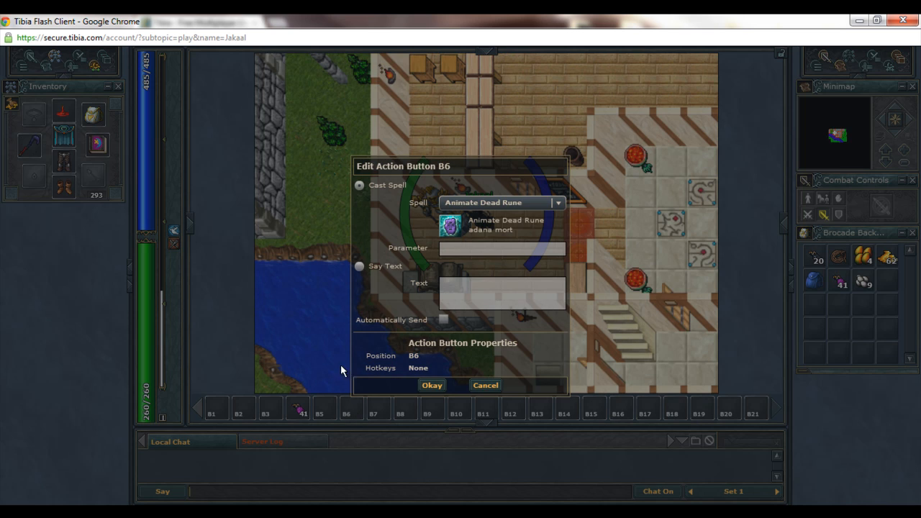
left_click(525, 203)
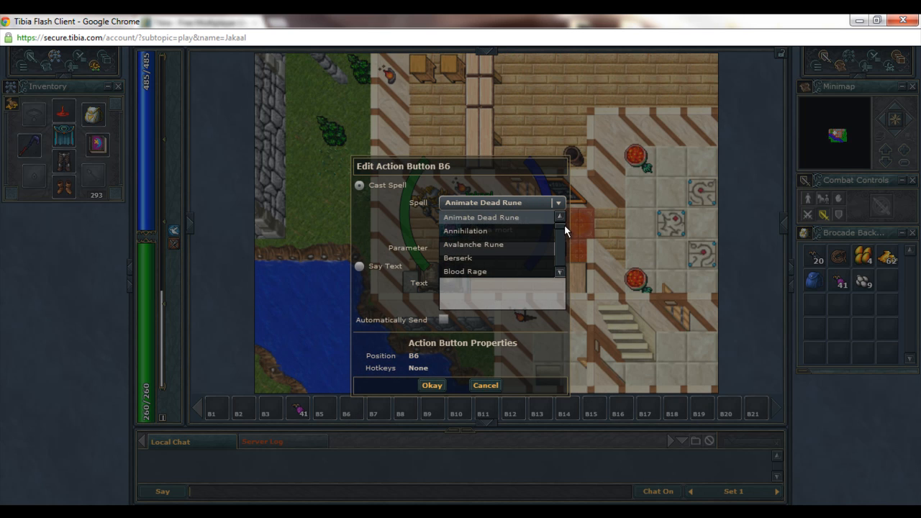
scroll(564, 234, "down", 5)
scroll(564, 234, "down", 3)
scroll(564, 235, "down", 3)
scroll(564, 235, "down", 3)
scroll(562, 238, "down", 3)
scroll(562, 238, "down", 3)
scroll(561, 239, "down", 4)
scroll(559, 244, "down", 3)
left_click(560, 216)
left_click(560, 216)
left_click(562, 212)
scroll(561, 248, "up", 2)
scroll(562, 241, "down", 3)
left_click(560, 215)
left_click(560, 216)
left_click(560, 216)
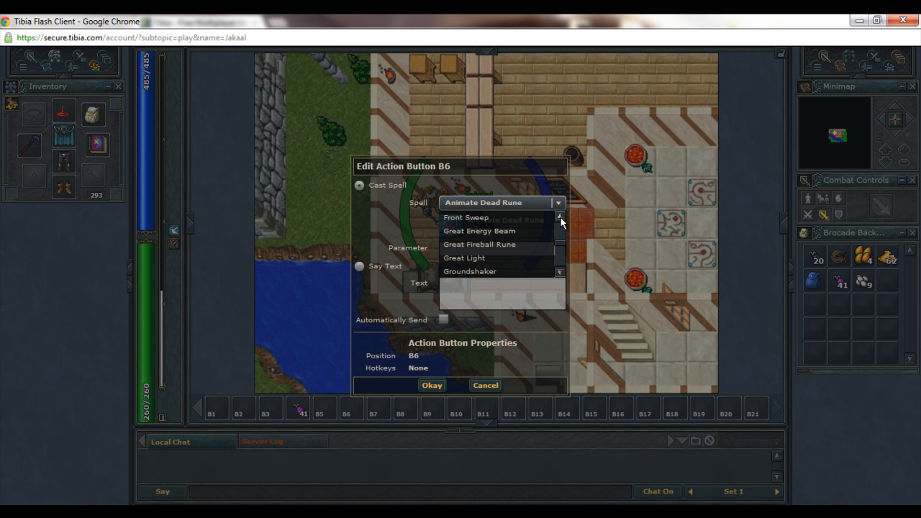
left_click(559, 215)
left_click(560, 215)
Make slot B6 say the text 'utani gran hur' instead and confirm it.
left_click(360, 266)
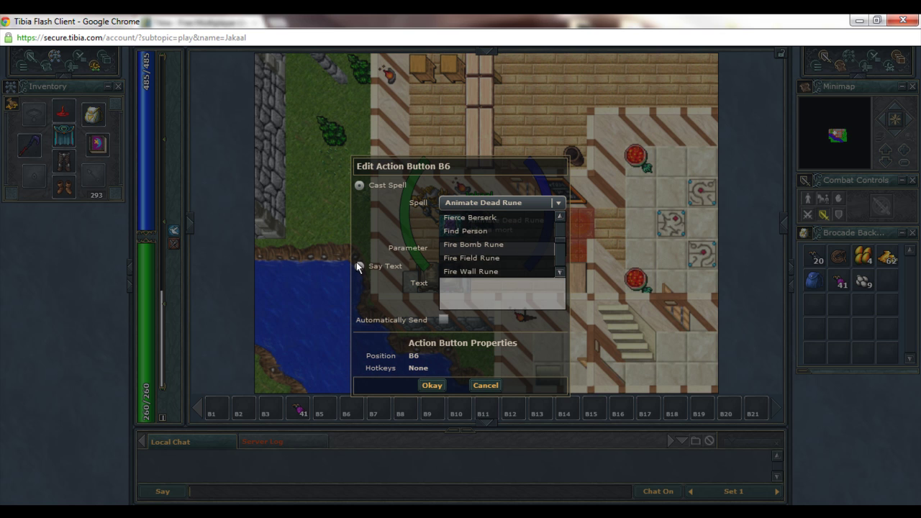
left_click(461, 284)
type("utani gran hur")
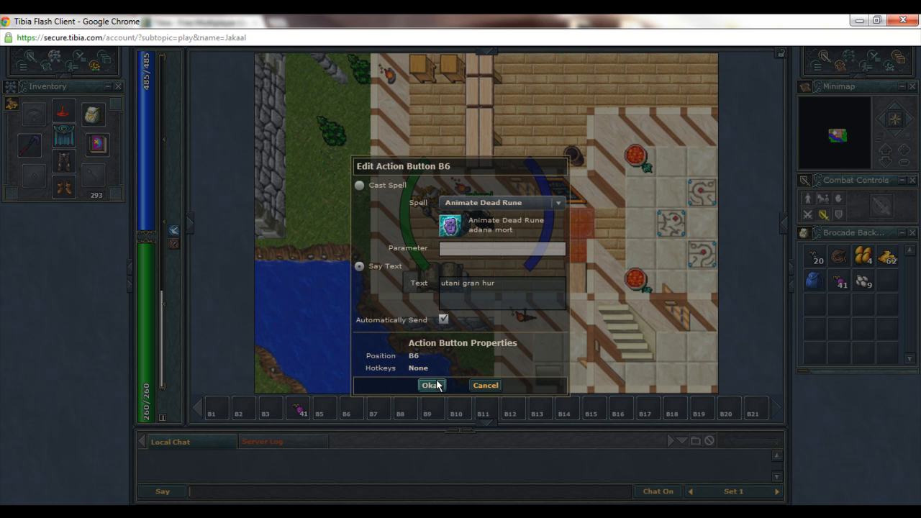
left_click(432, 384)
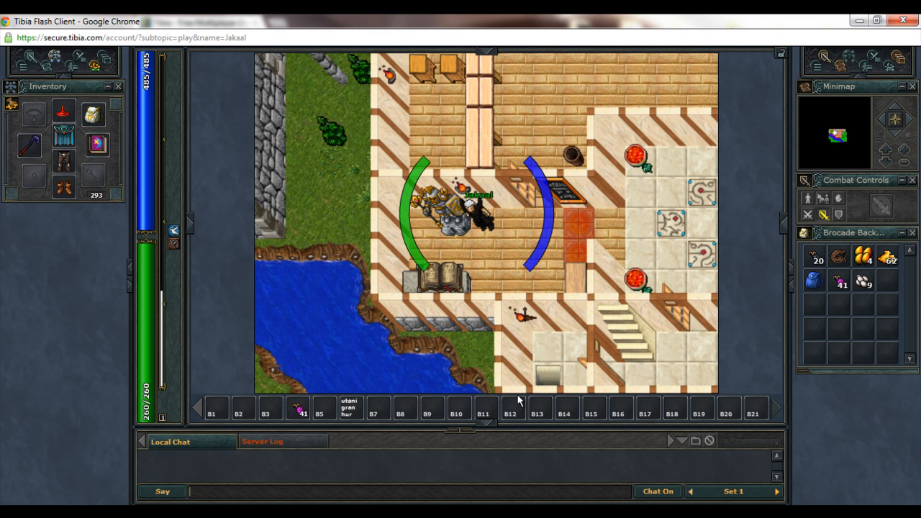
Assign Light Healing (exura) from the spell list to action slot B1.
right_click(217, 413)
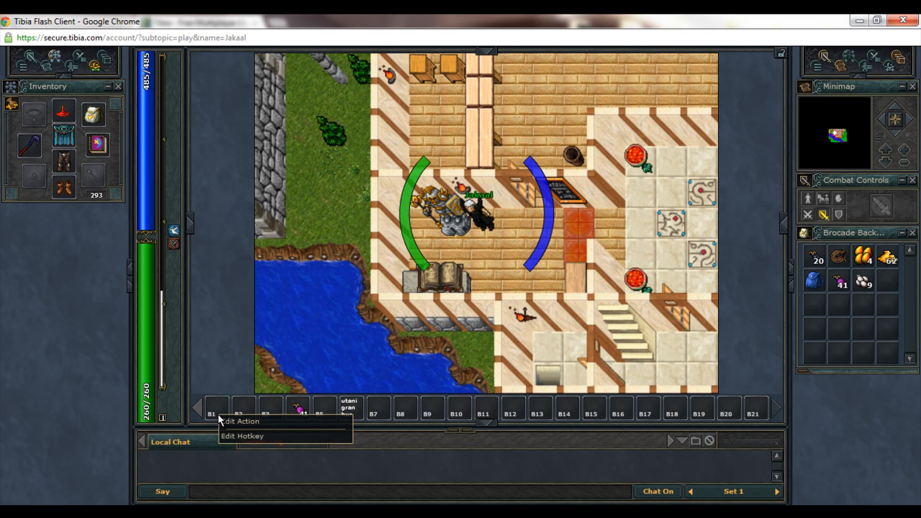
left_click(244, 422)
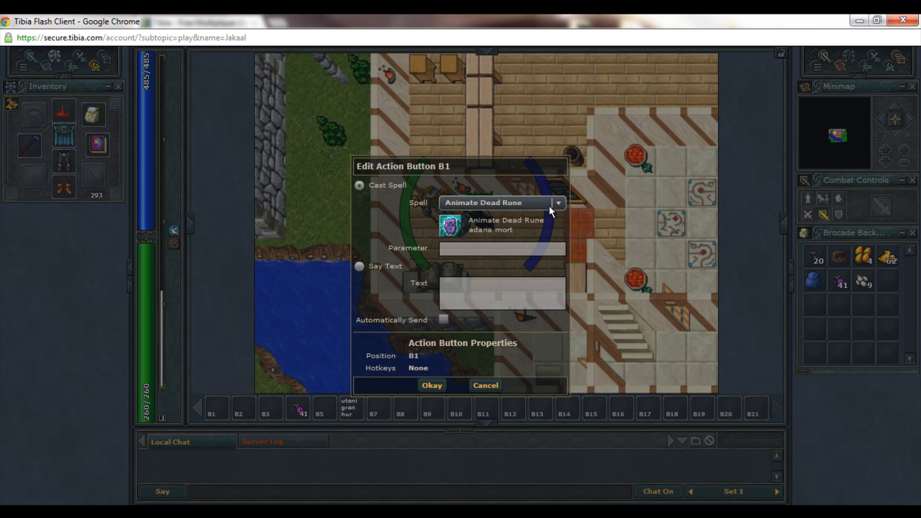
left_click(549, 203)
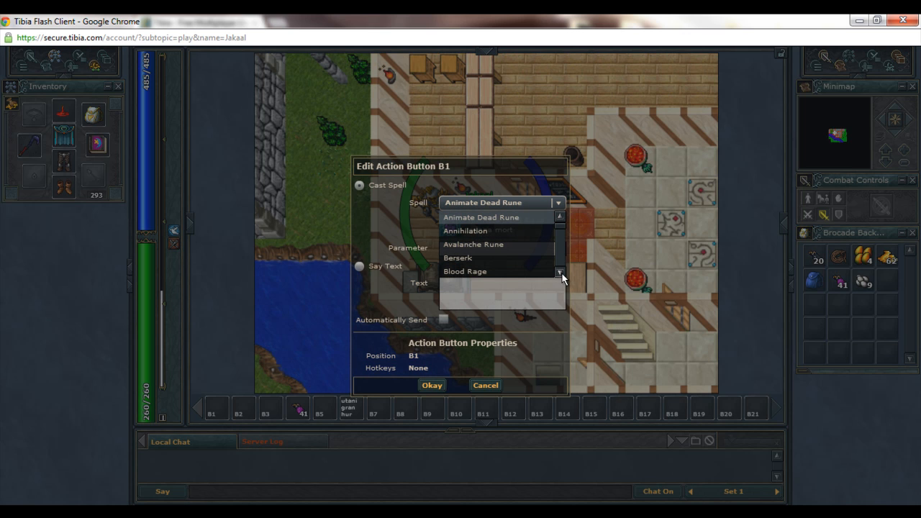
left_click_drag(559, 275, 560, 274)
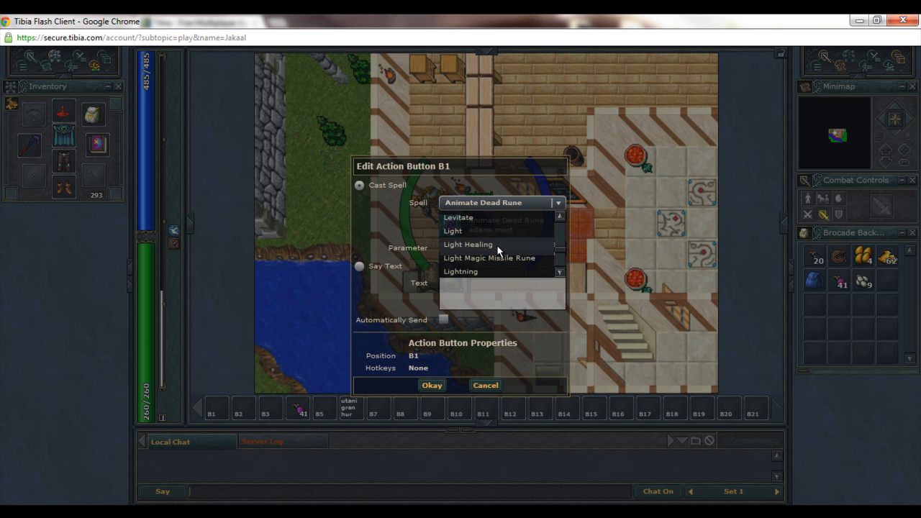
left_click(496, 244)
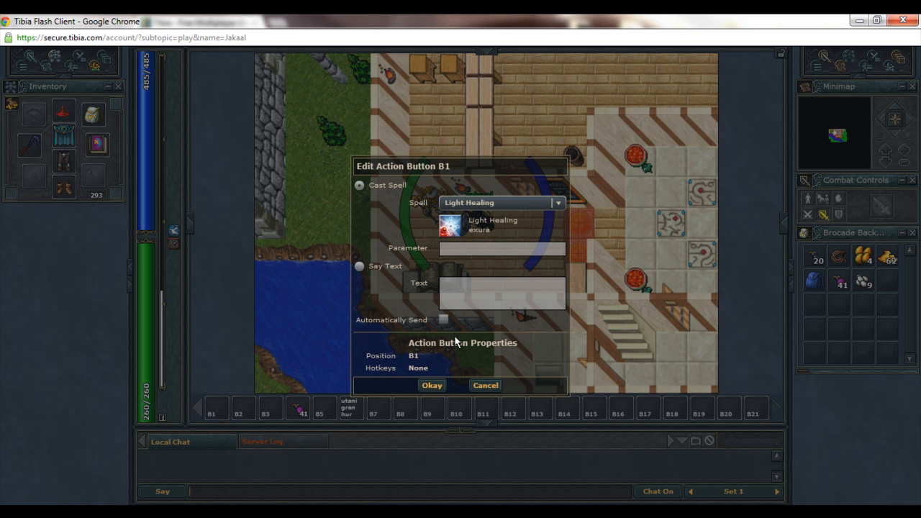
left_click(431, 385)
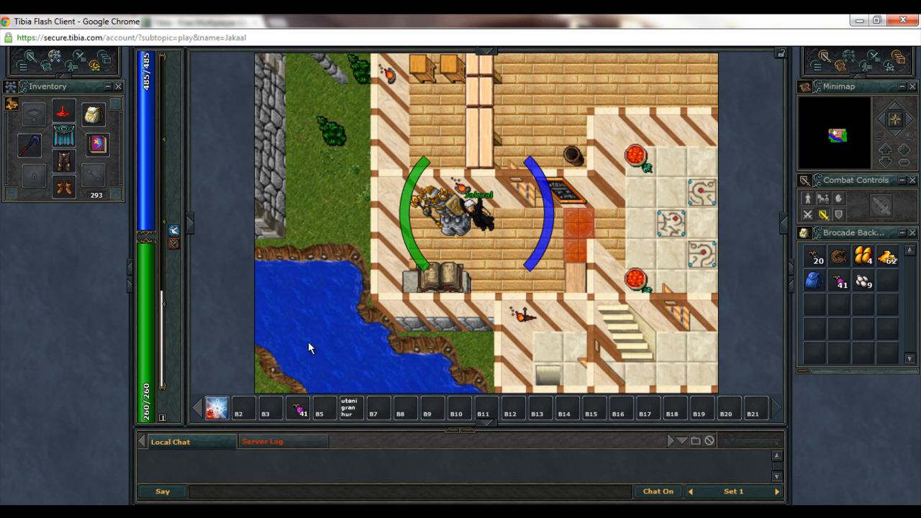
Scroll through the spell list in slot B2's Edit Action dialog.
right_click(241, 414)
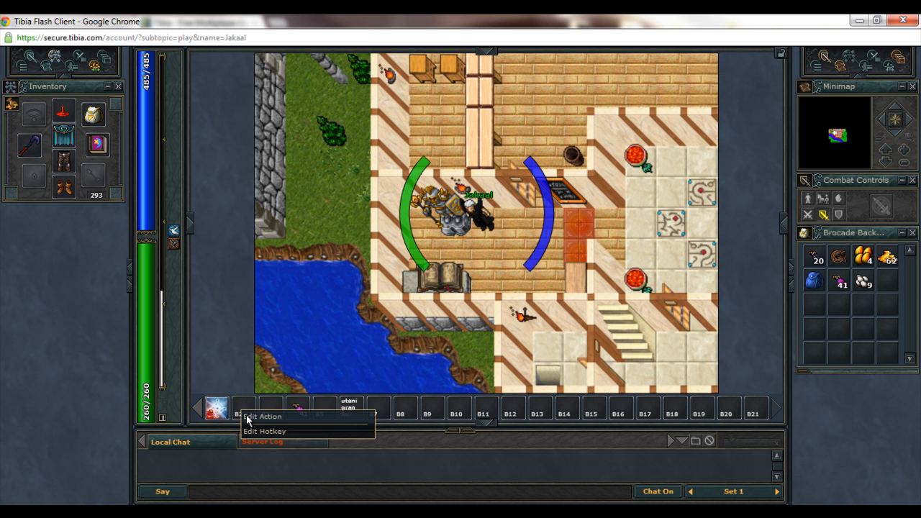
left_click(256, 419)
left_click(557, 204)
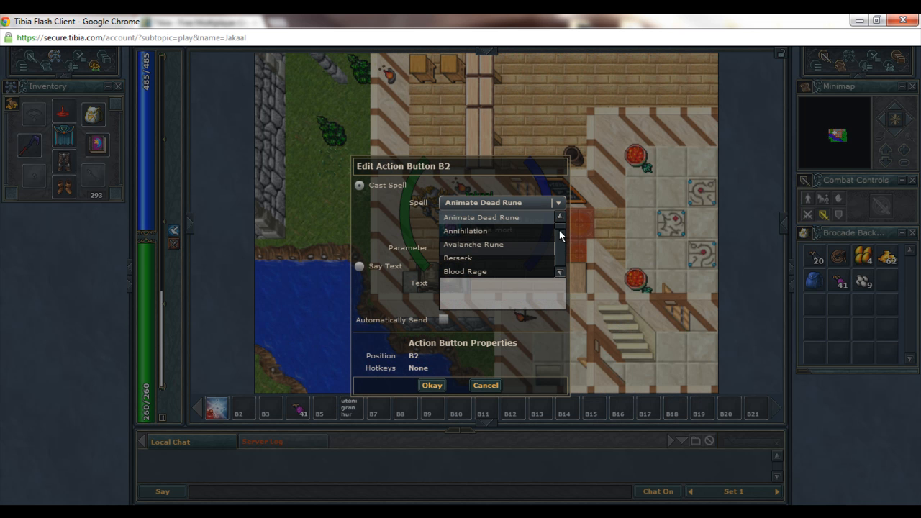
left_click_drag(561, 225, 561, 236)
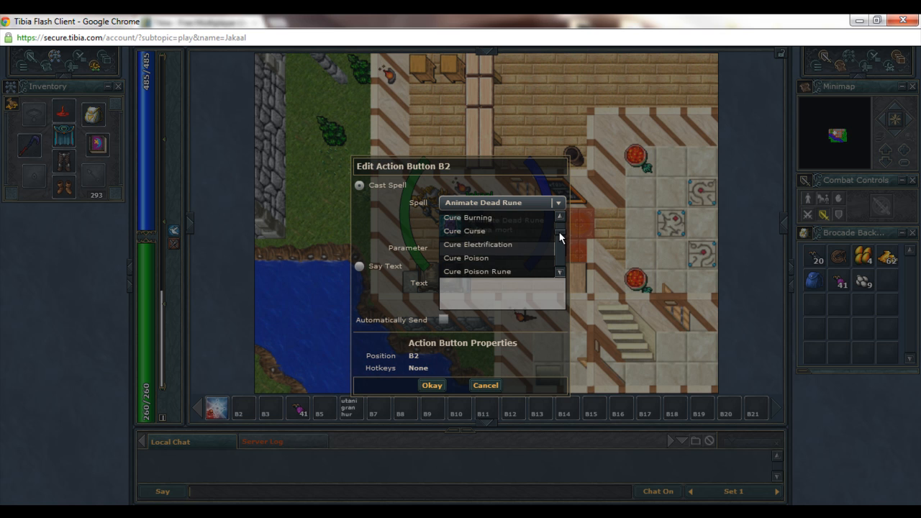
left_click_drag(558, 232, 560, 245)
left_click(468, 268)
left_click(555, 270)
left_click(559, 203)
left_click(560, 271)
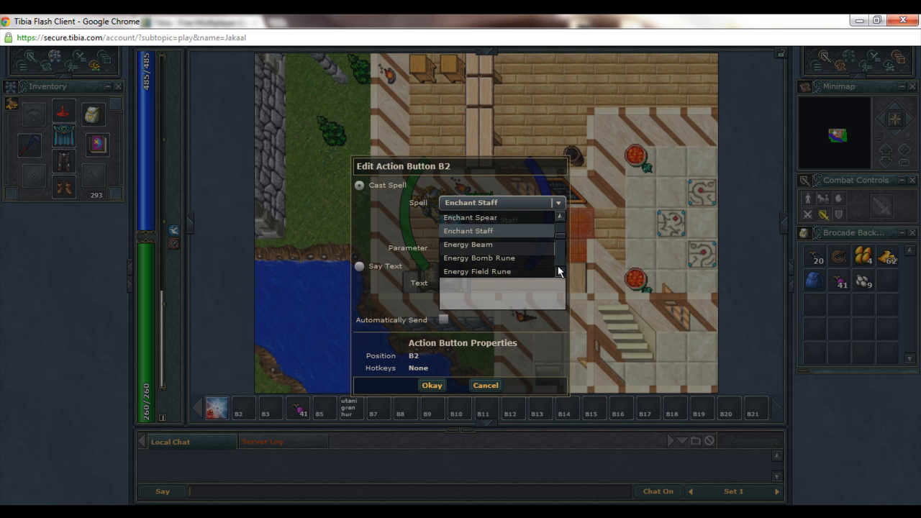
left_click(559, 272)
left_click(560, 272)
left_click(560, 272)
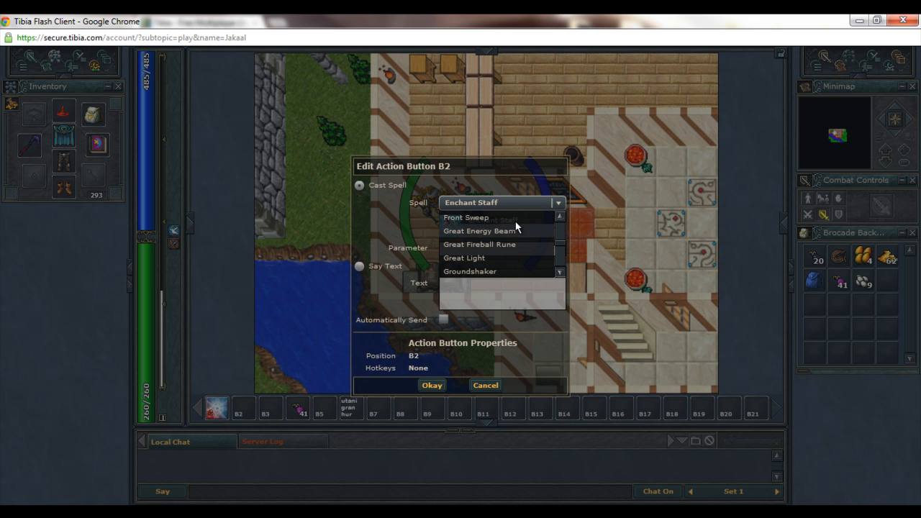
left_click(561, 269)
left_click(561, 270)
left_click(561, 269)
left_click(561, 270)
left_click(560, 270)
Assign Intense Healing (exura gran) to slot B2 and confirm.
left_click(475, 217)
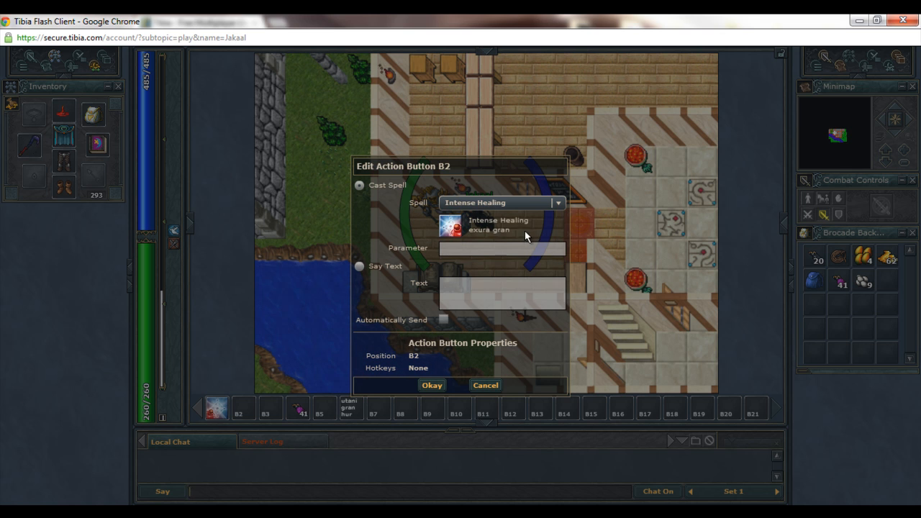
left_click(431, 385)
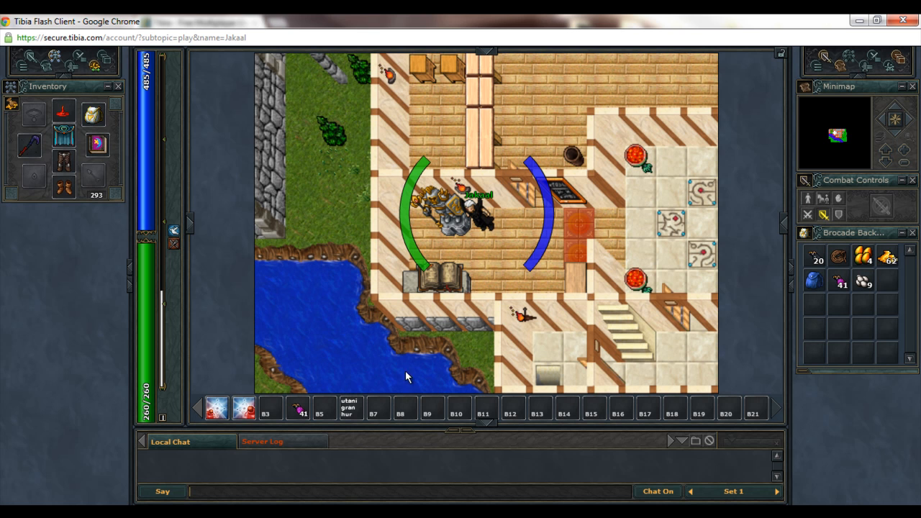
Assign Energy Strike from the spell list to action slot B3.
right_click(278, 410)
left_click(295, 413)
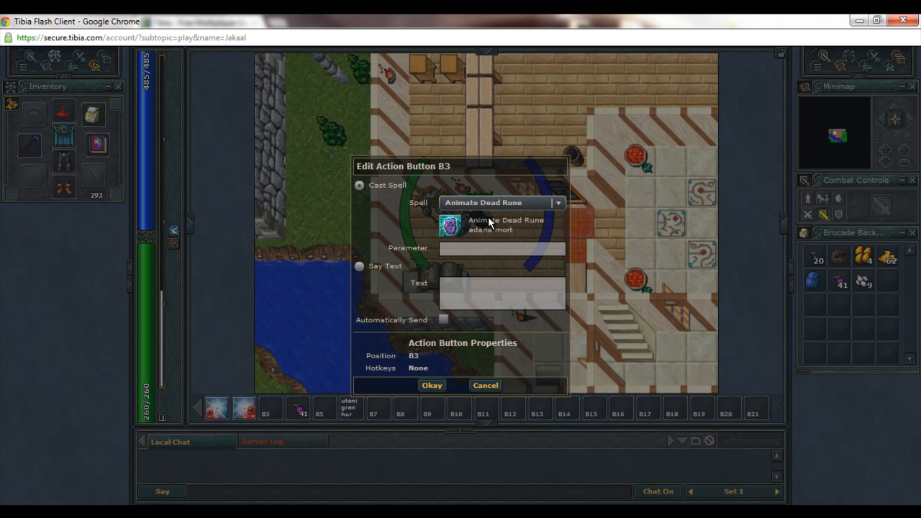
left_click(558, 203)
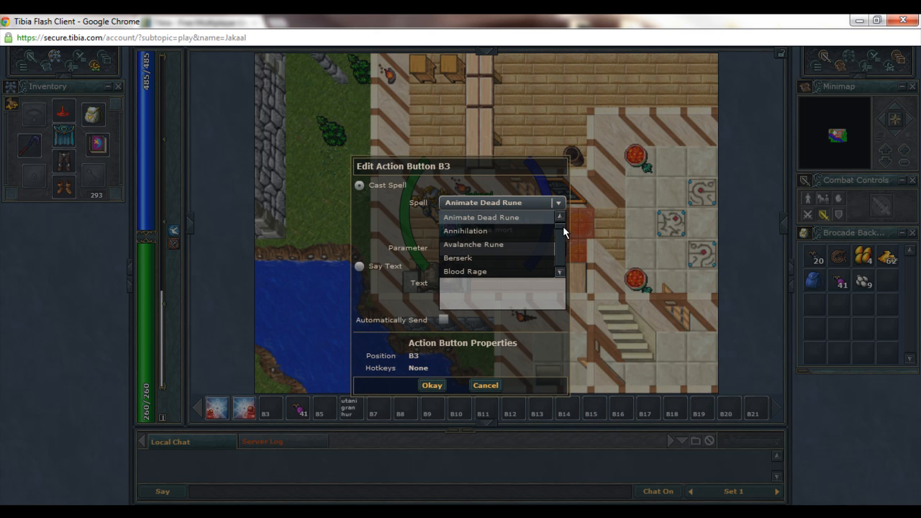
left_click_drag(562, 227, 562, 236)
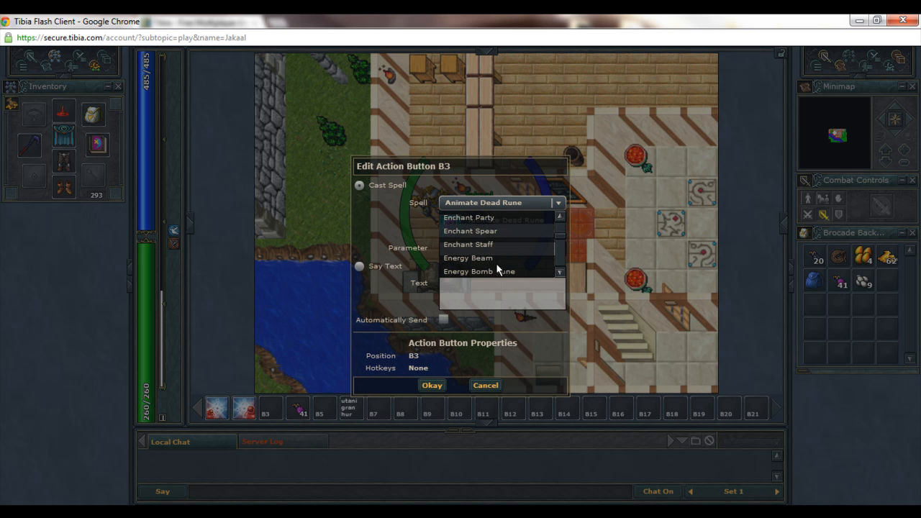
left_click(560, 275)
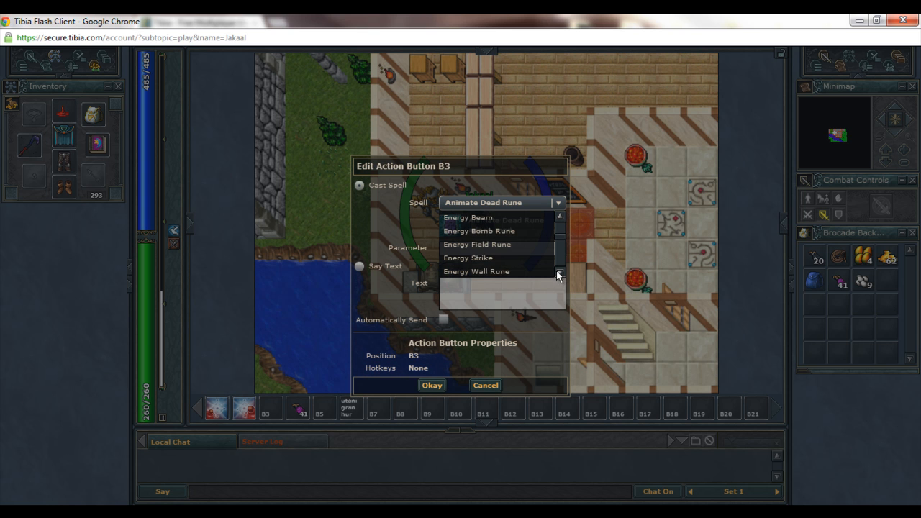
left_click(497, 259)
left_click(433, 386)
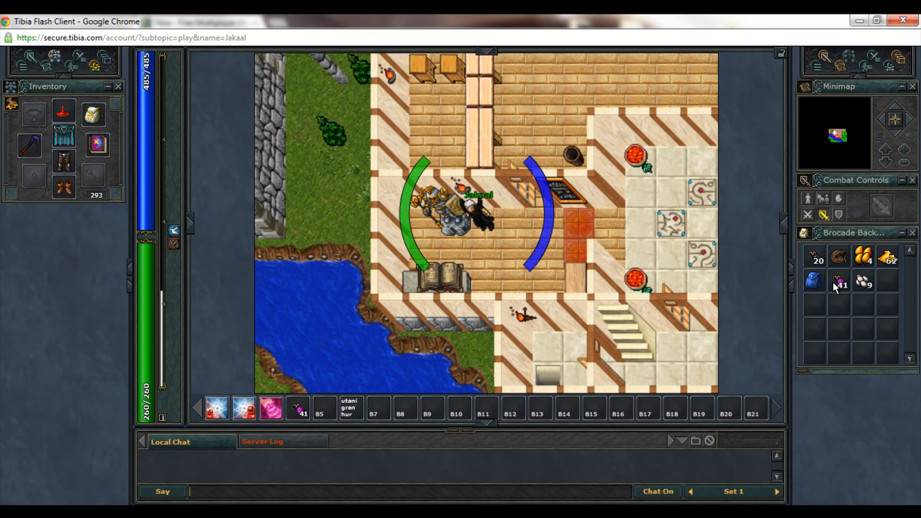
Bind action slot B1 to the F1 hotkey and save.
right_click(216, 413)
left_click(269, 471)
right_click(223, 410)
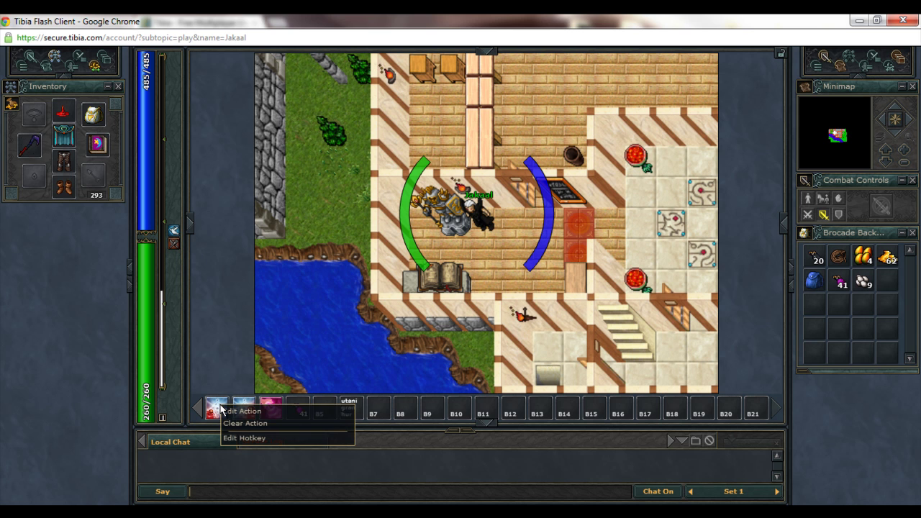
left_click(243, 439)
key("F1")
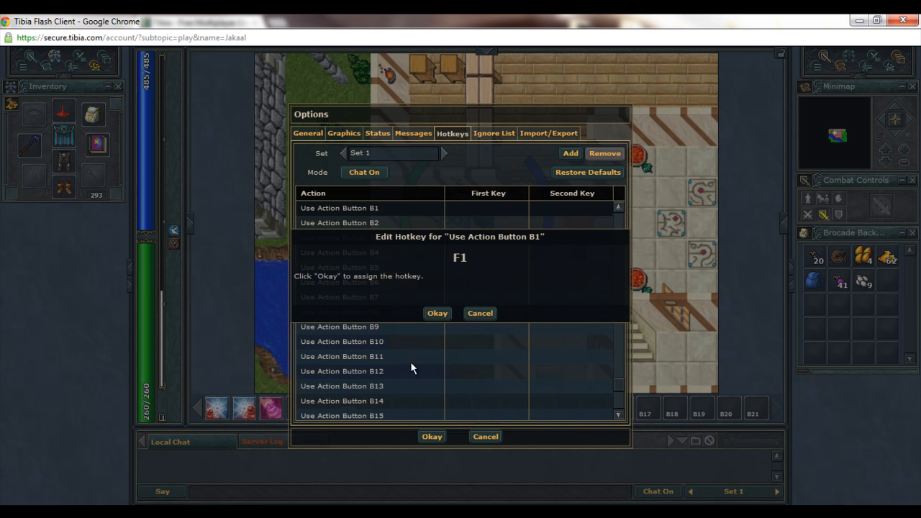
left_click(436, 313)
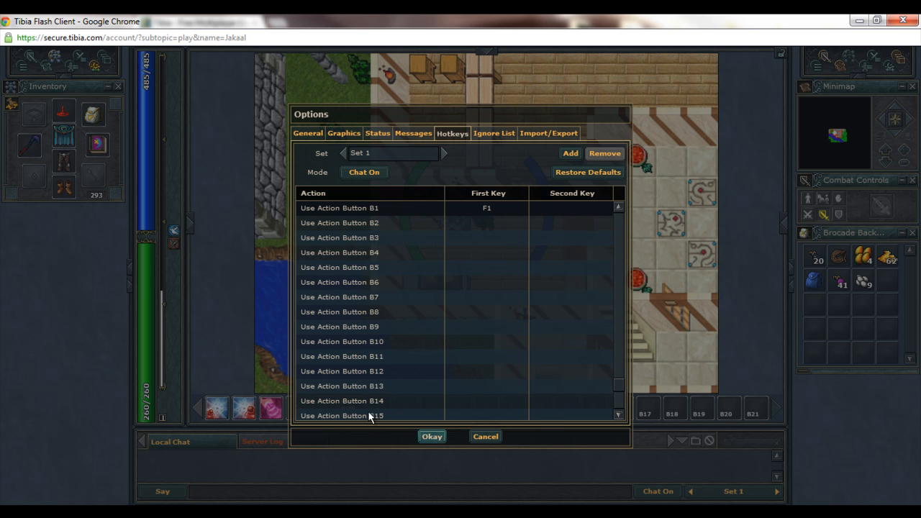
left_click(432, 437)
Bind slots B2 and B3 to F2 and F3, saving each.
right_click(254, 408)
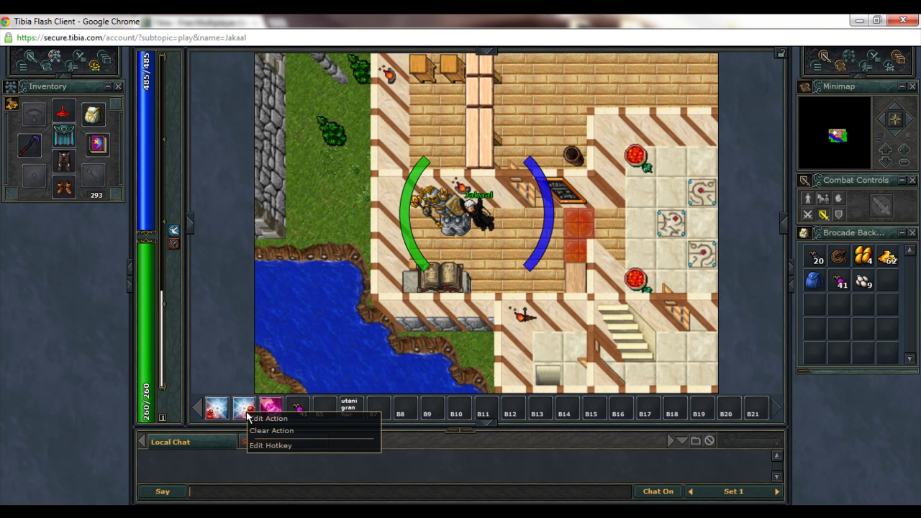
left_click(270, 445)
key("F2")
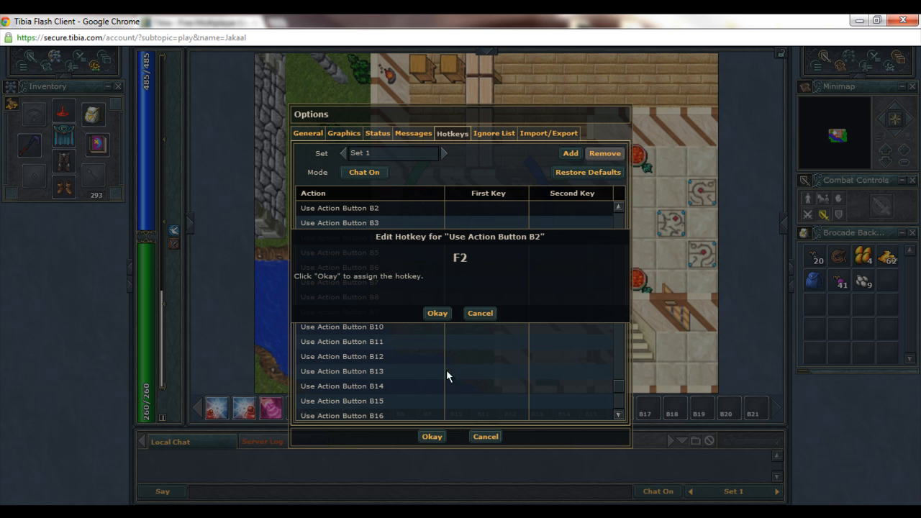
left_click(437, 313)
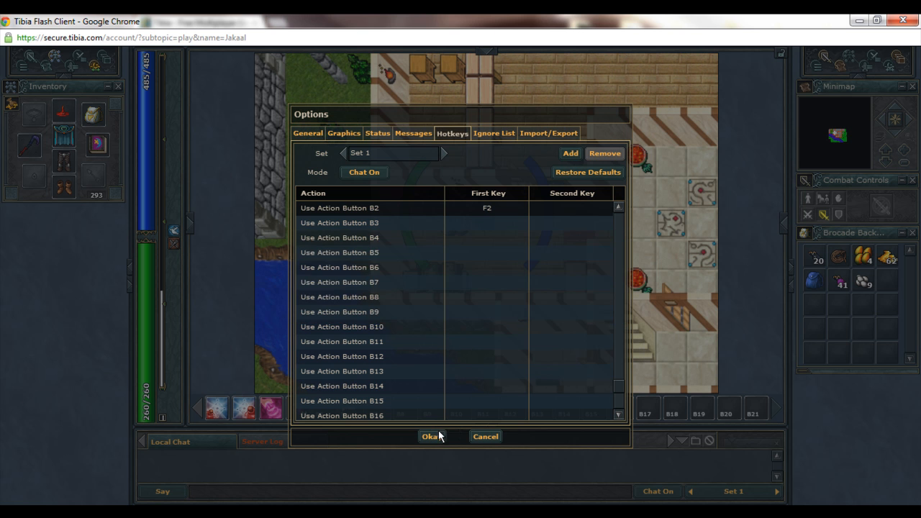
left_click(432, 437)
right_click(272, 407)
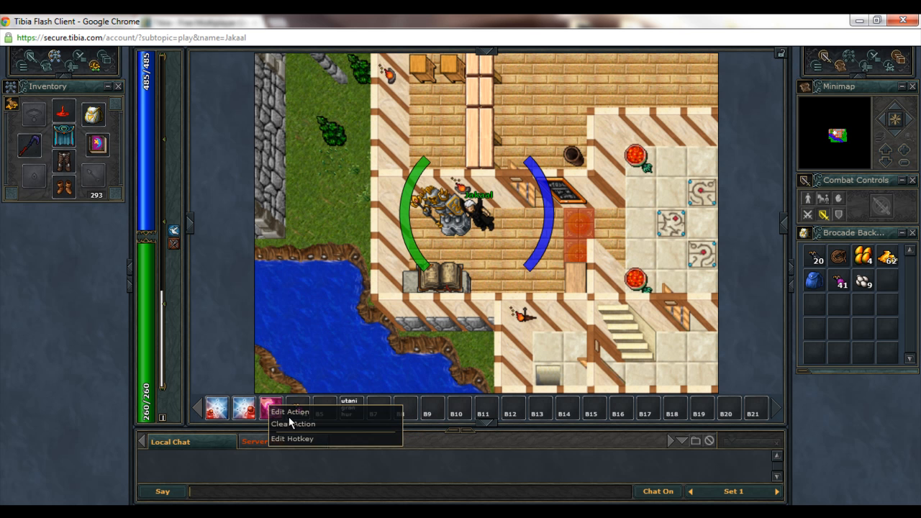
left_click(331, 439)
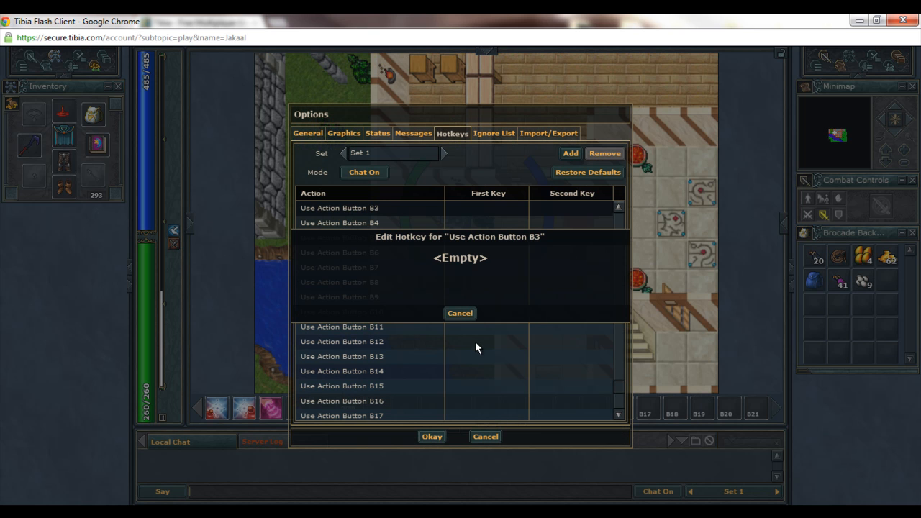
key("F3")
left_click(437, 313)
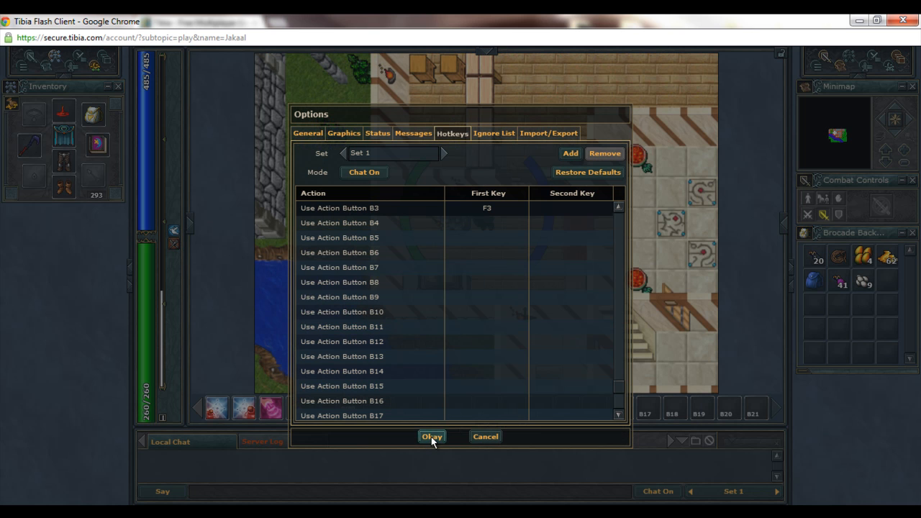
left_click(432, 437)
Bind slots B4 and B5 to F4 and F5, saving each.
right_click(304, 409)
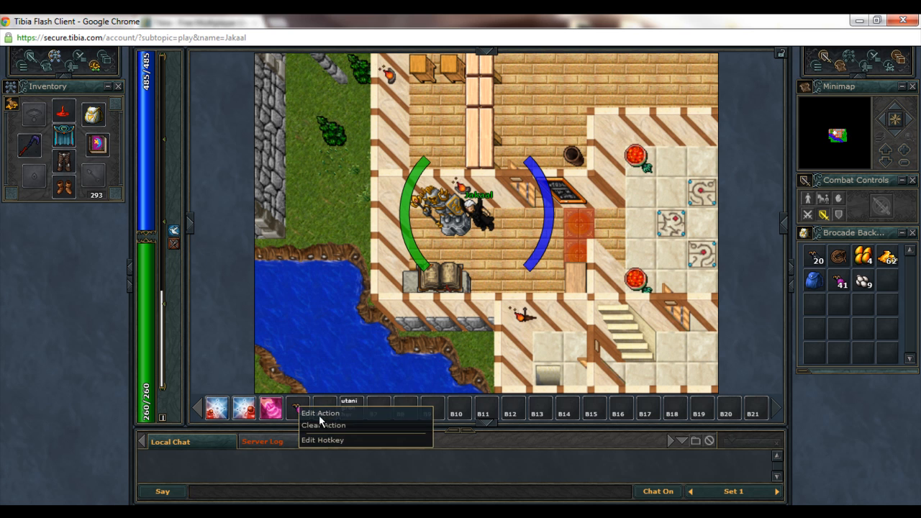
left_click(324, 440)
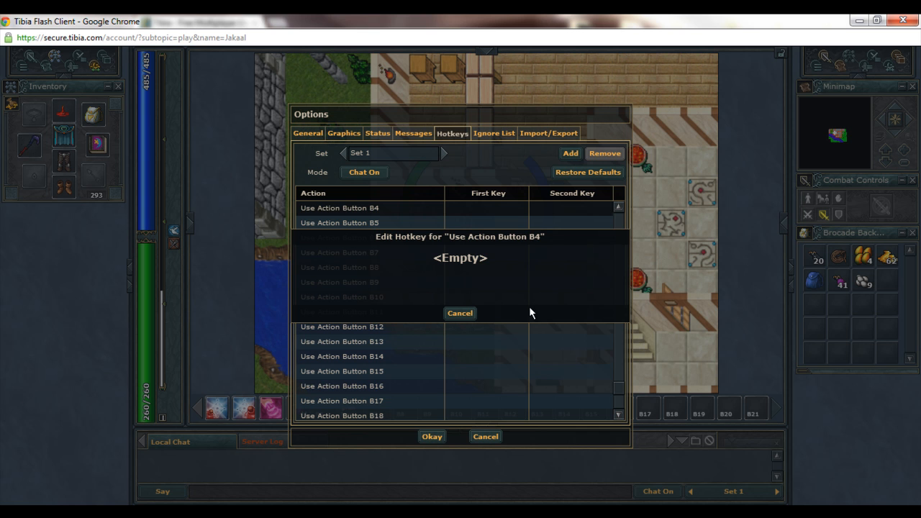
key("F4")
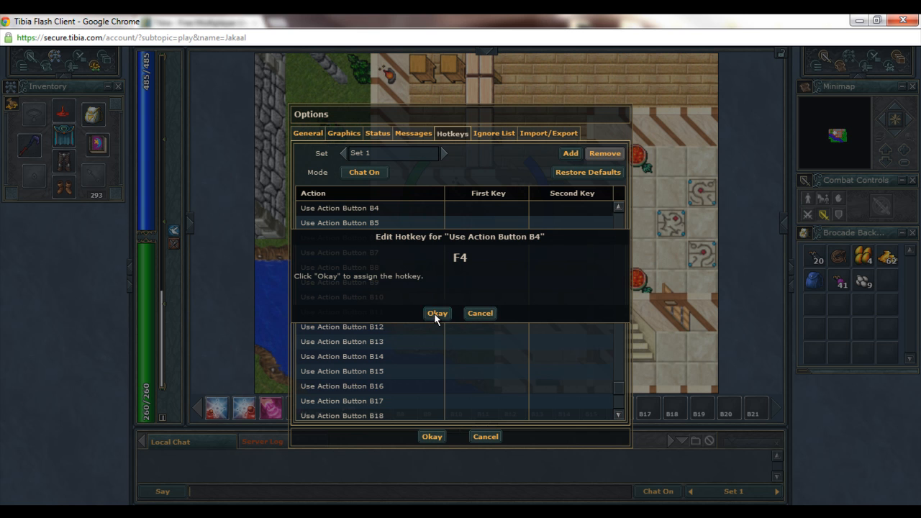
left_click(437, 313)
left_click(431, 437)
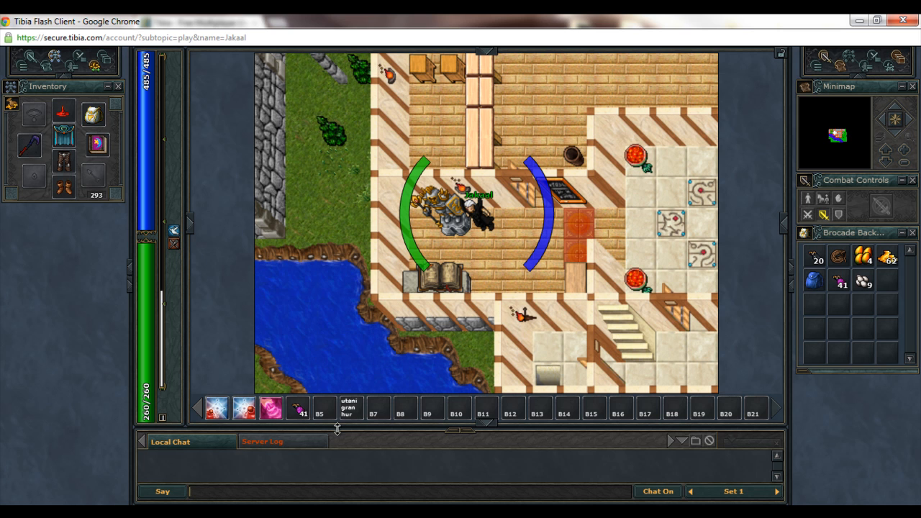
right_click(353, 414)
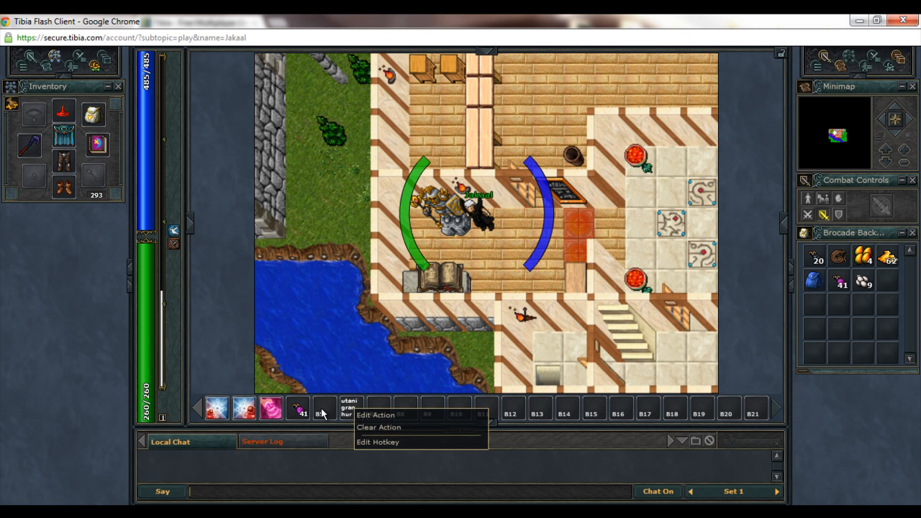
right_click(323, 413)
left_click(329, 430)
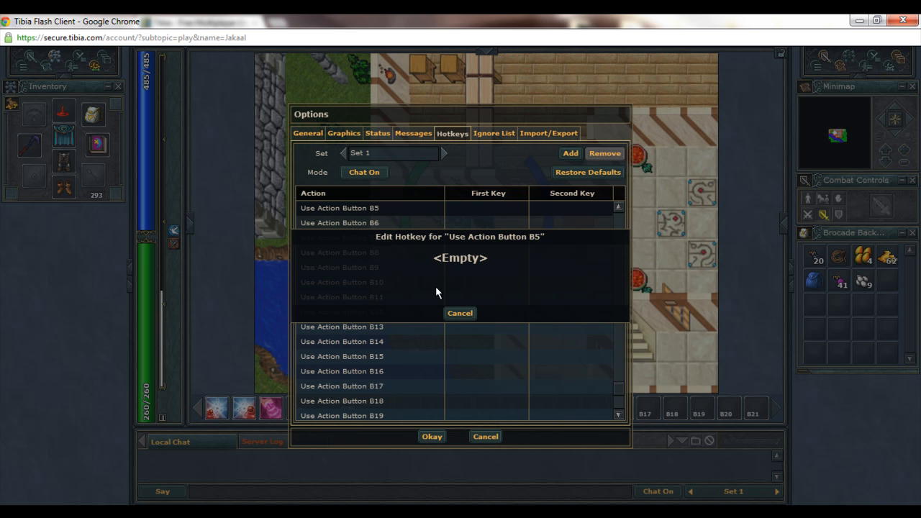
key("F5")
left_click(438, 313)
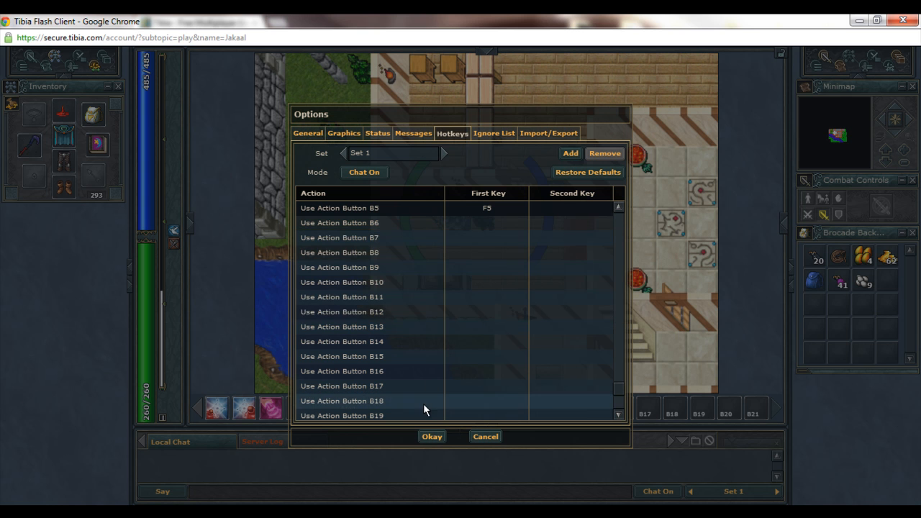
left_click(432, 437)
Bind the utani gran hur slot B6 to F6, confirming its move off R6.
right_click(351, 409)
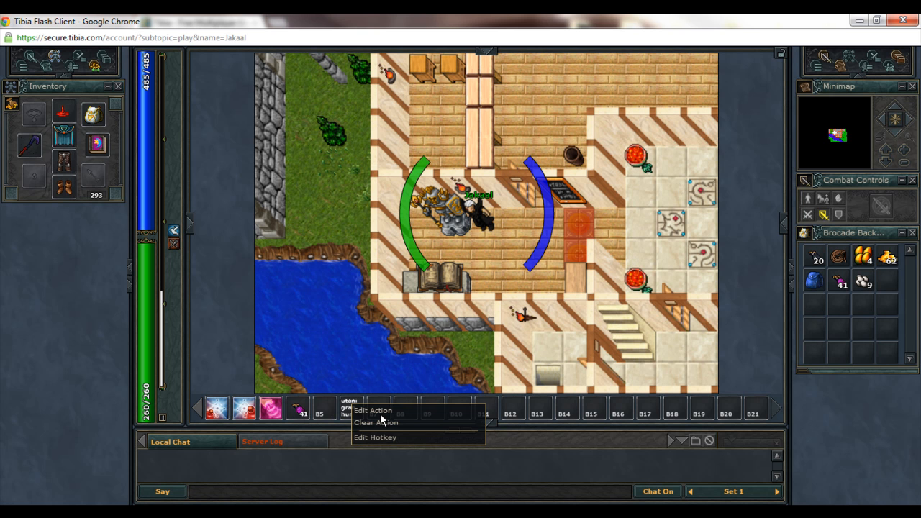
left_click(379, 439)
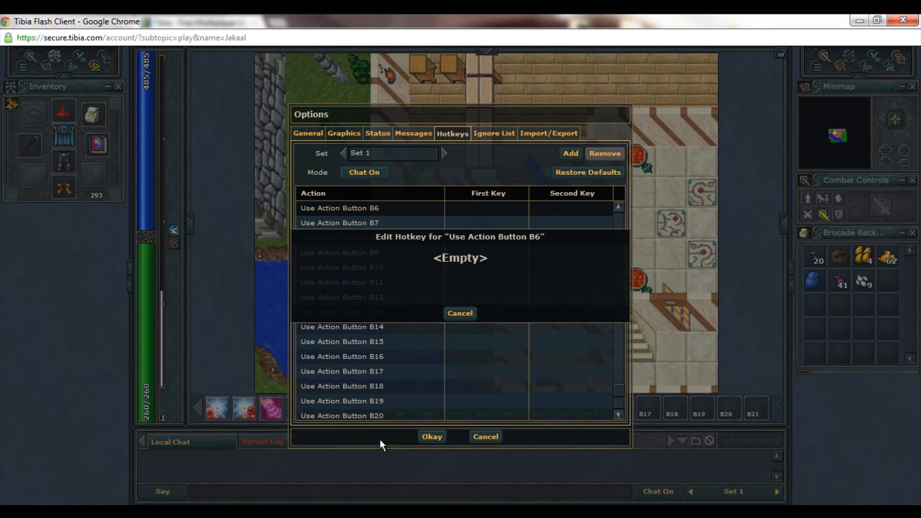
key("F6")
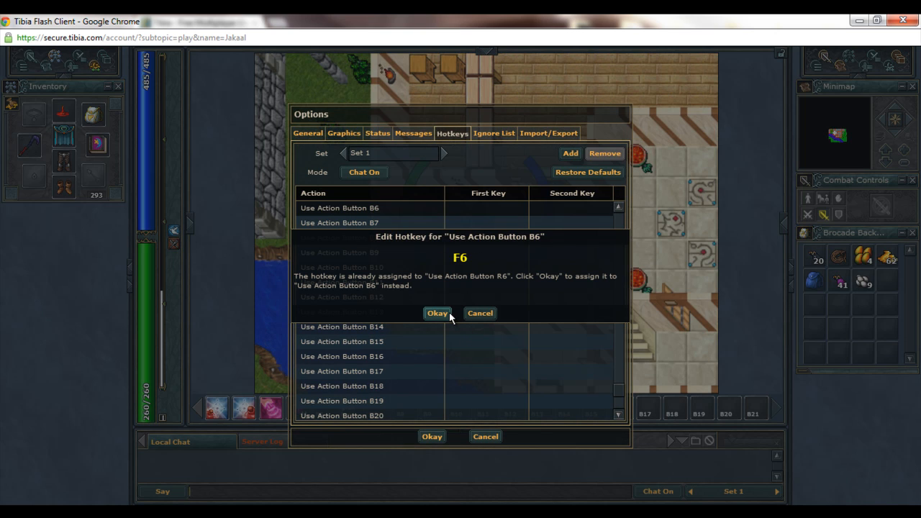
left_click(438, 313)
Cast utani gran hur with F6, walk a few tiles and look at the arriving player.
left_click(432, 437)
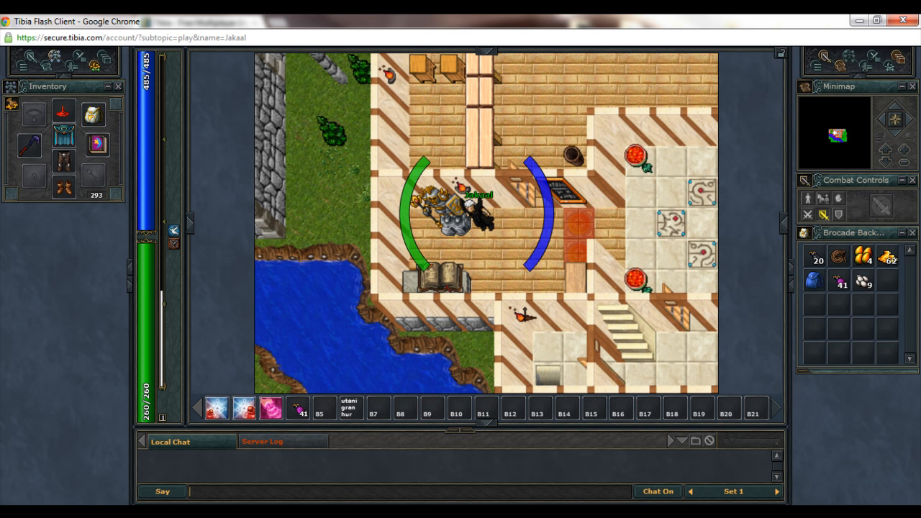
key("F6")
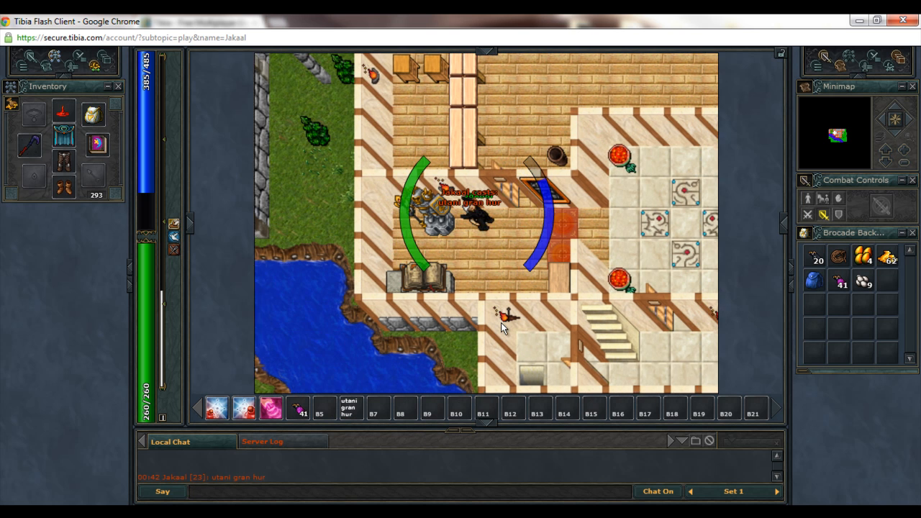
key("Down")
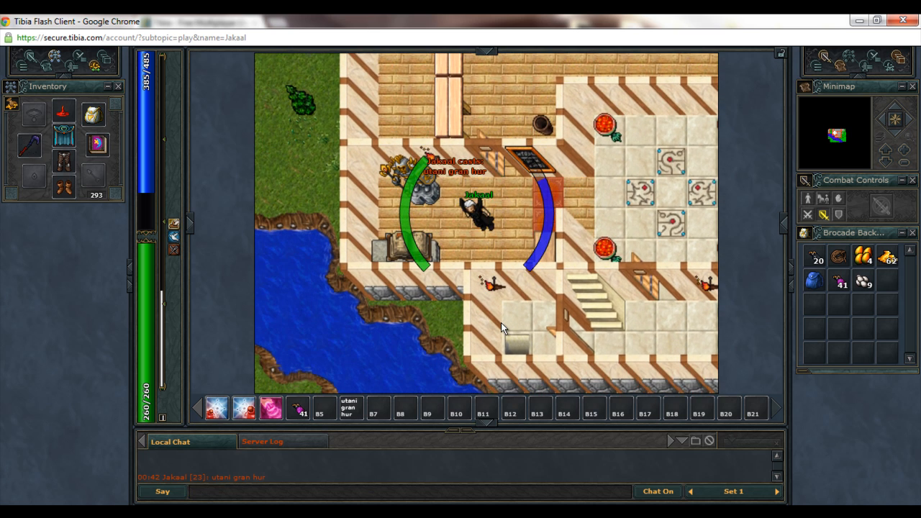
key("Up")
key("Up")
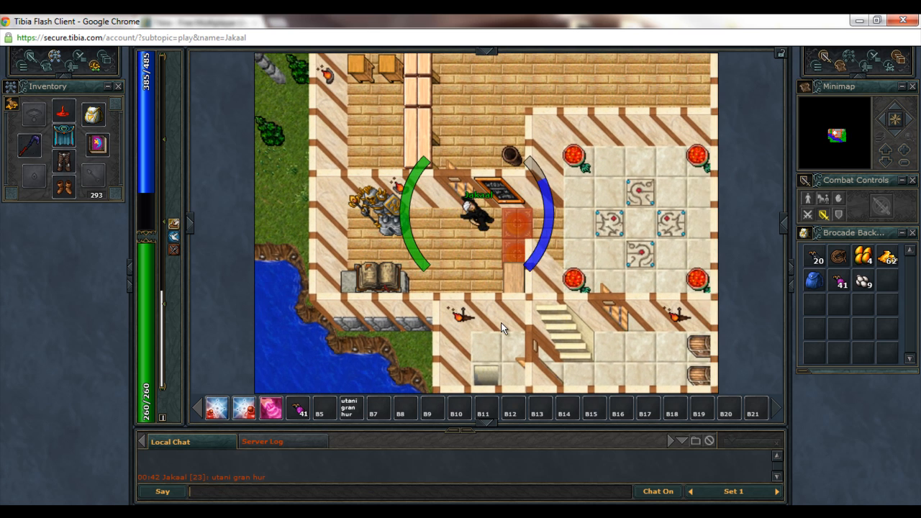
key("Left")
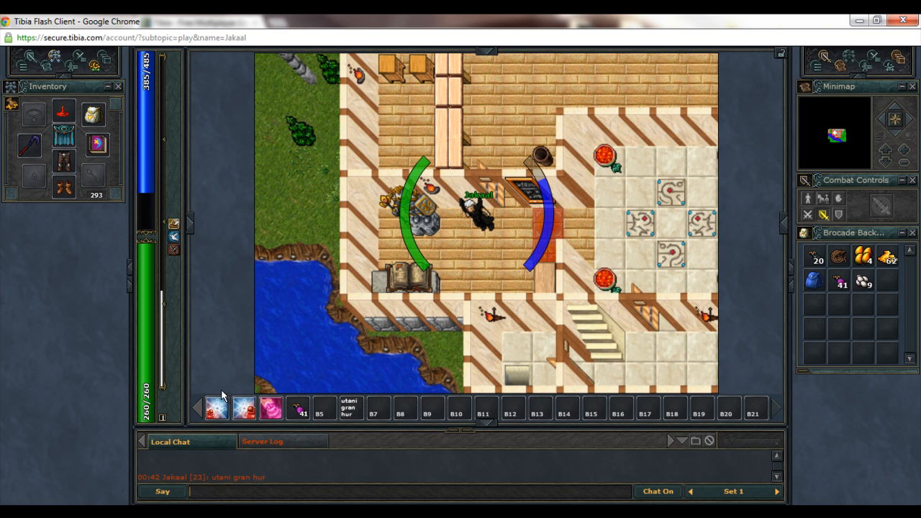
left_click(388, 216, "shift")
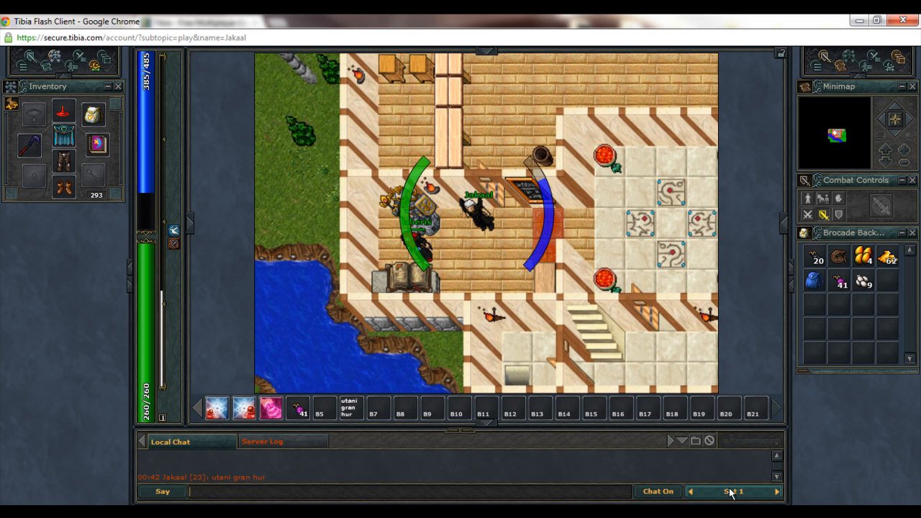
Rename the hotkey set from Set 1 to Jakaal in Options and save.
right_click(228, 403)
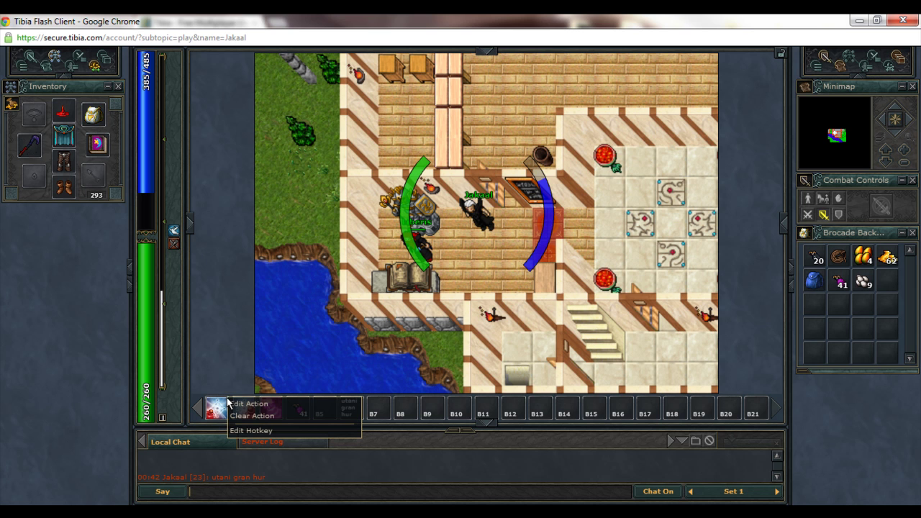
left_click(309, 434)
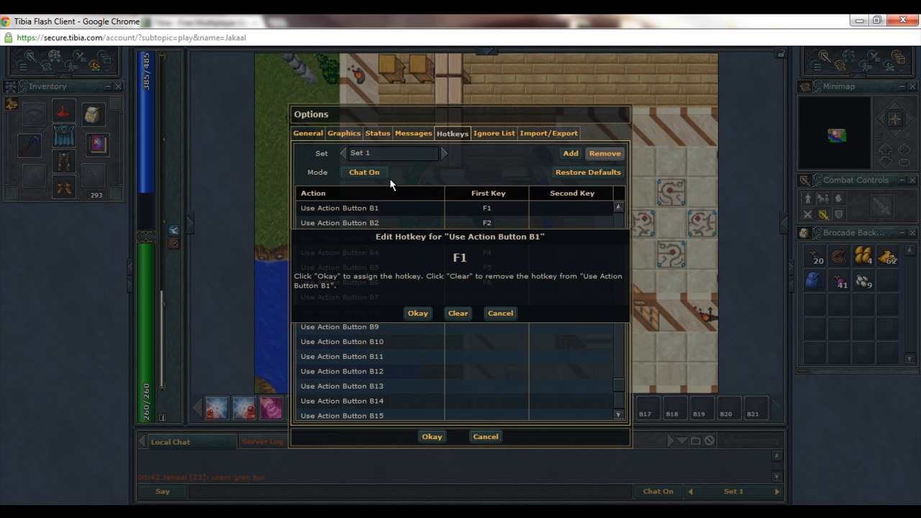
left_click(504, 313)
left_click(388, 155)
key("BackSpace")
key("BackSpace")
key("BackSpace")
key("BackSpace")
key("BackSpace")
type("Jakaal")
left_click(432, 437)
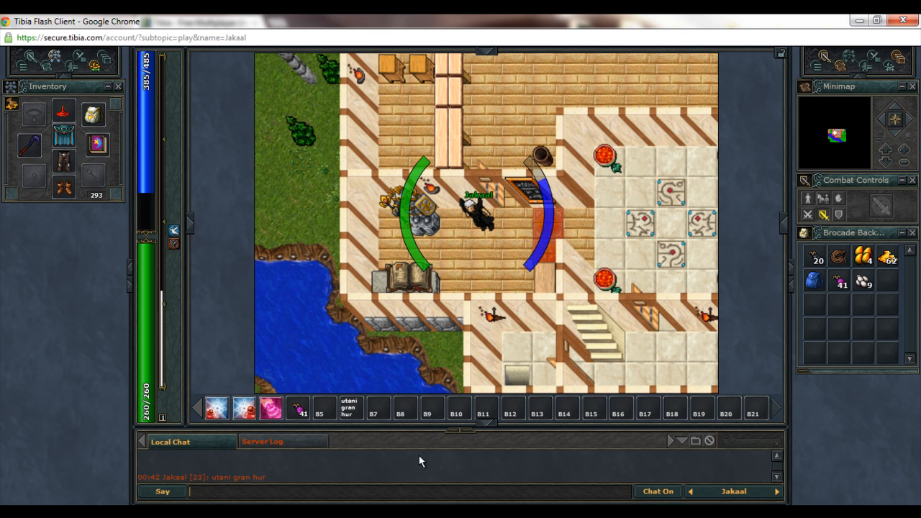
Add a new hotkey set based on <default>, named Broteeth, and save.
right_click(252, 410)
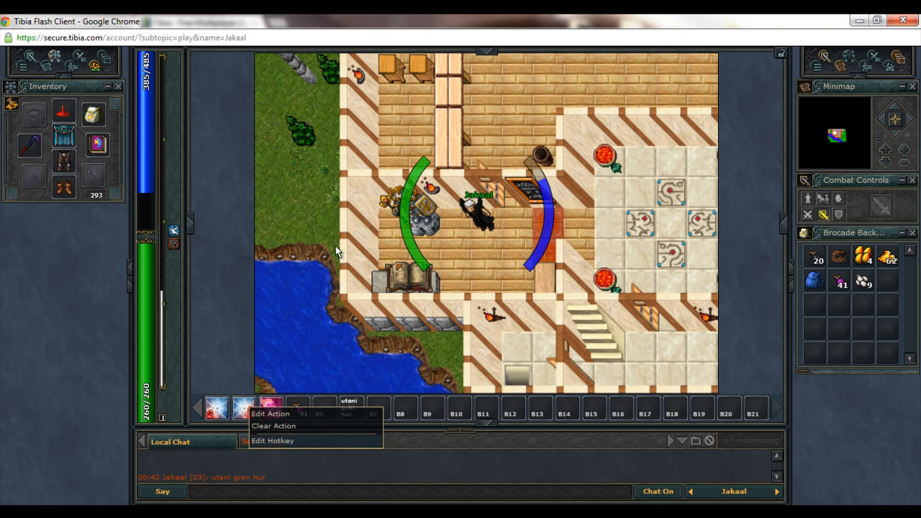
left_click(325, 444)
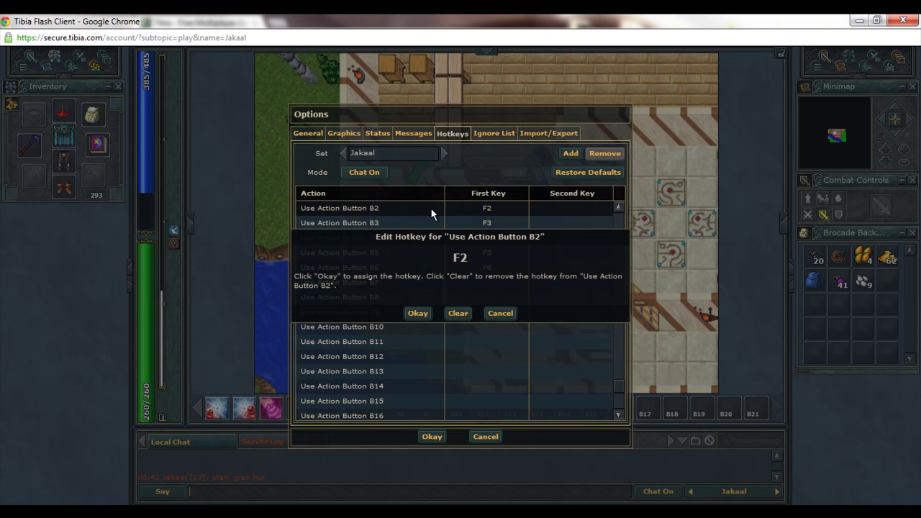
left_click(501, 313)
left_click(570, 153)
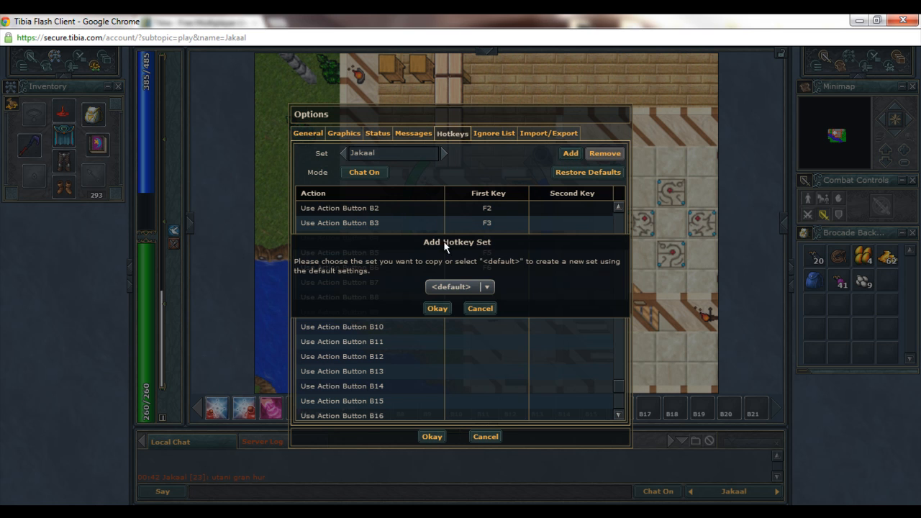
left_click(450, 287)
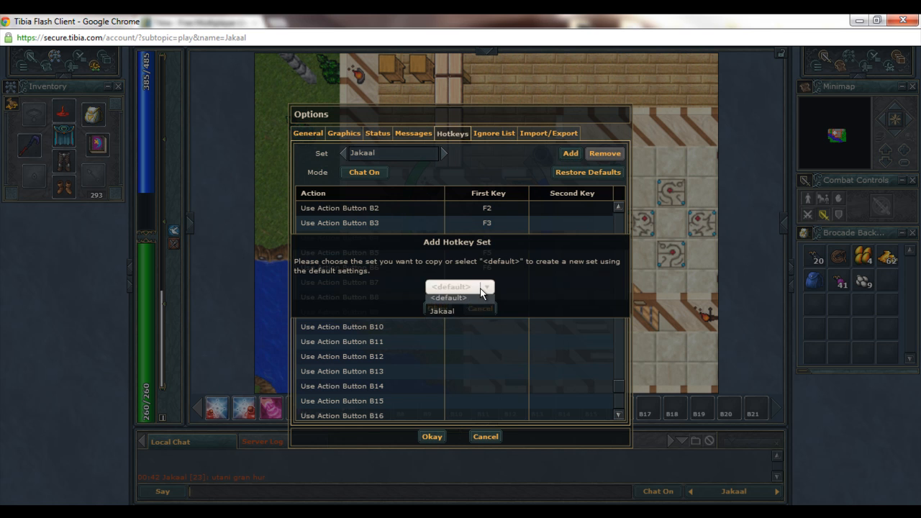
left_click(453, 298)
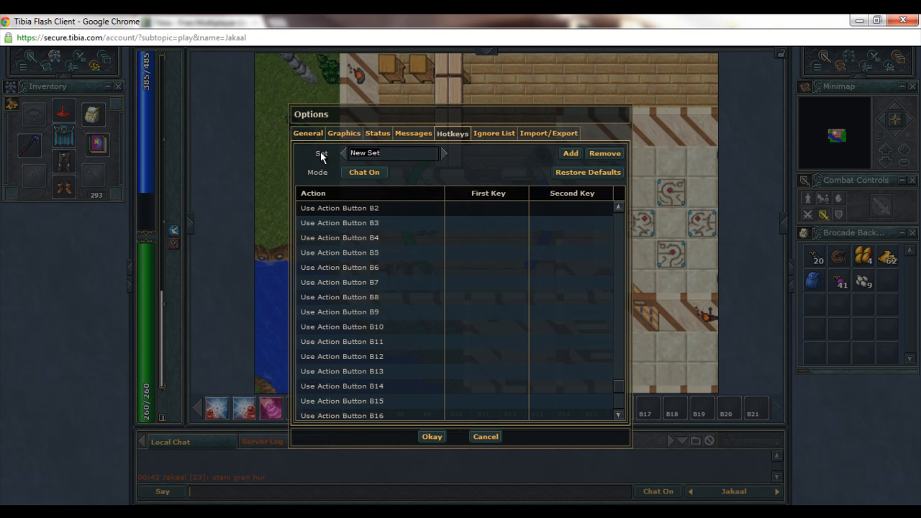
type("Broteeth")
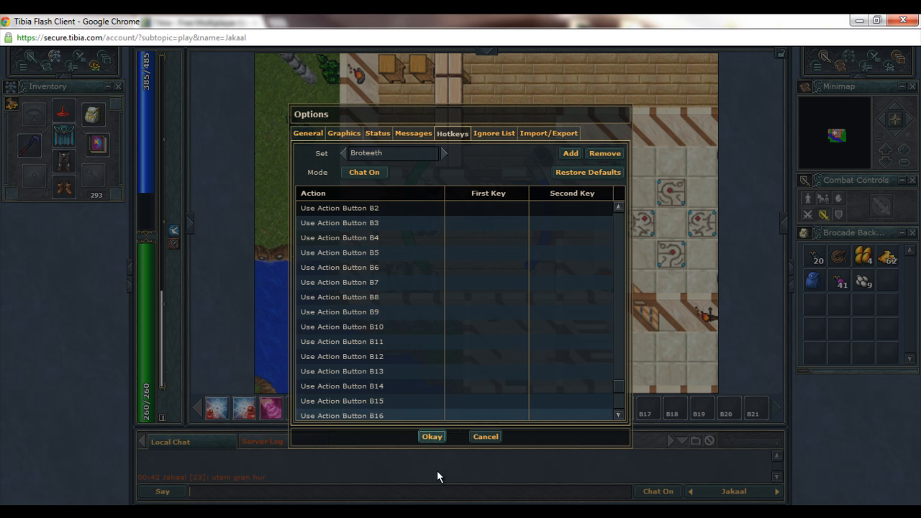
left_click(432, 436)
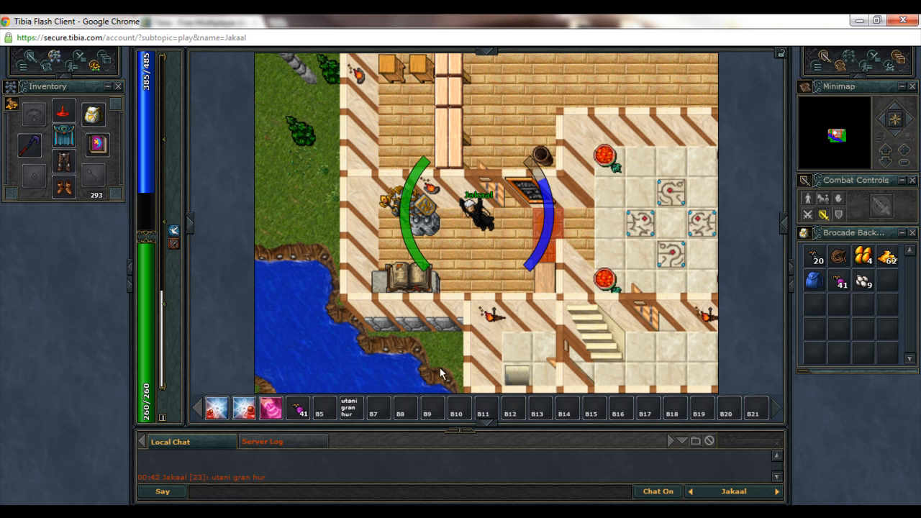
left_click(480, 229, "shift")
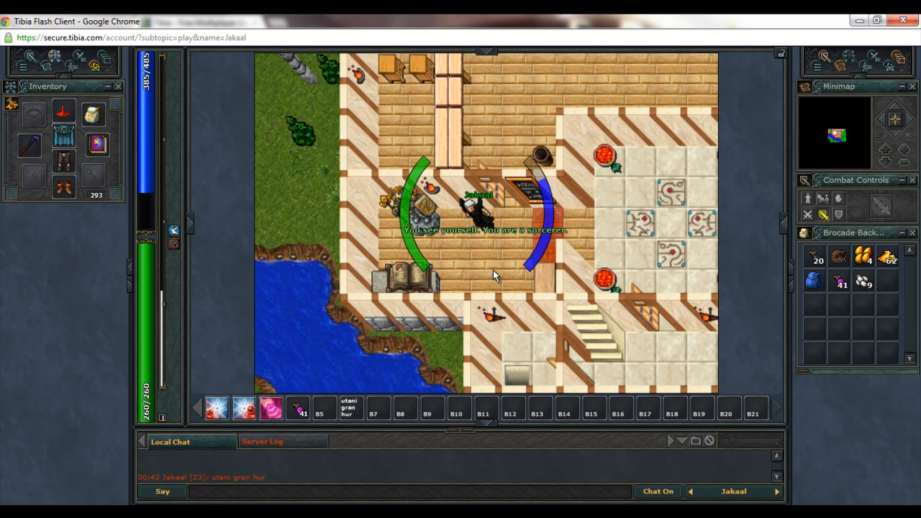